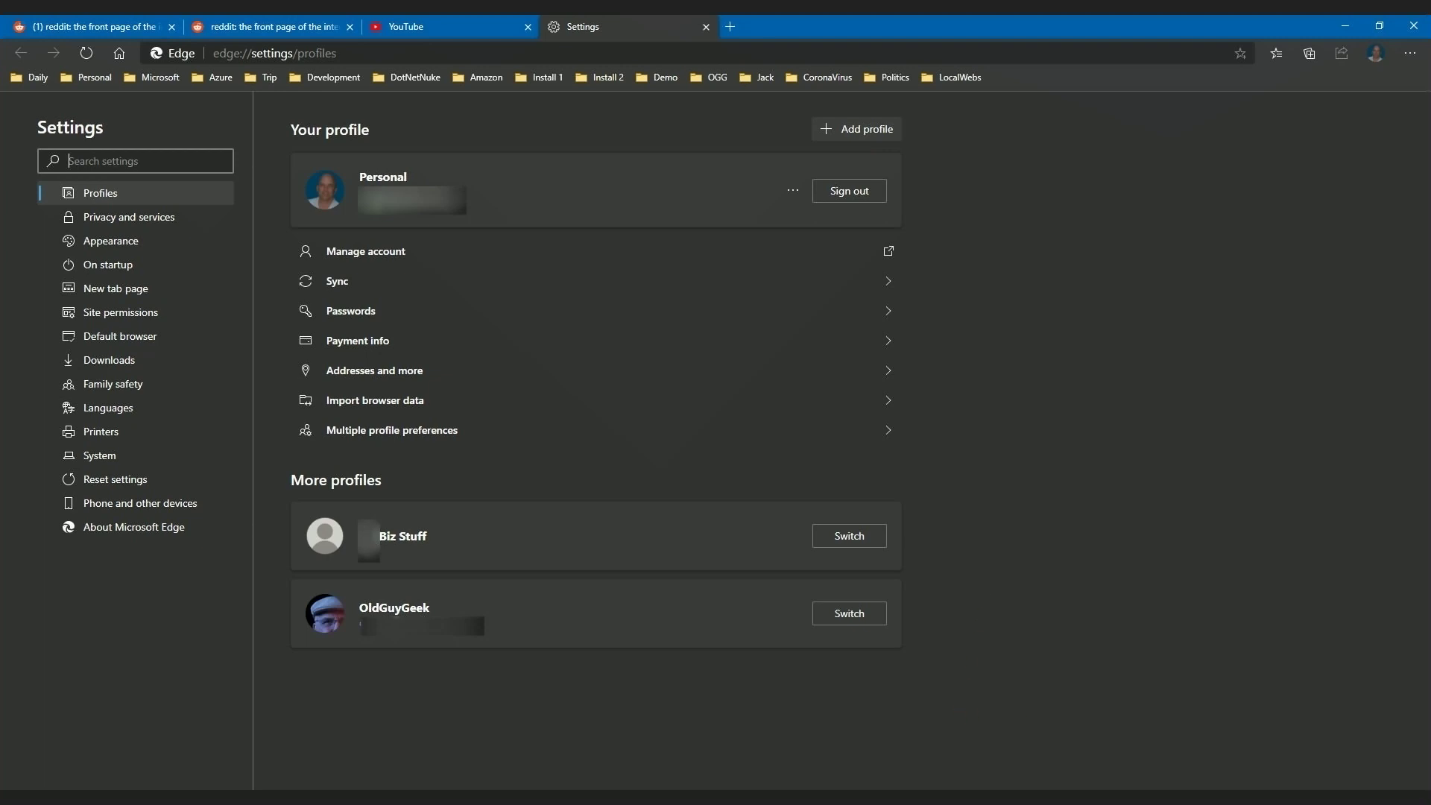
Add a new browser profile from the profile settings.
{"action": "left_click", "coordinate": [857, 129]}
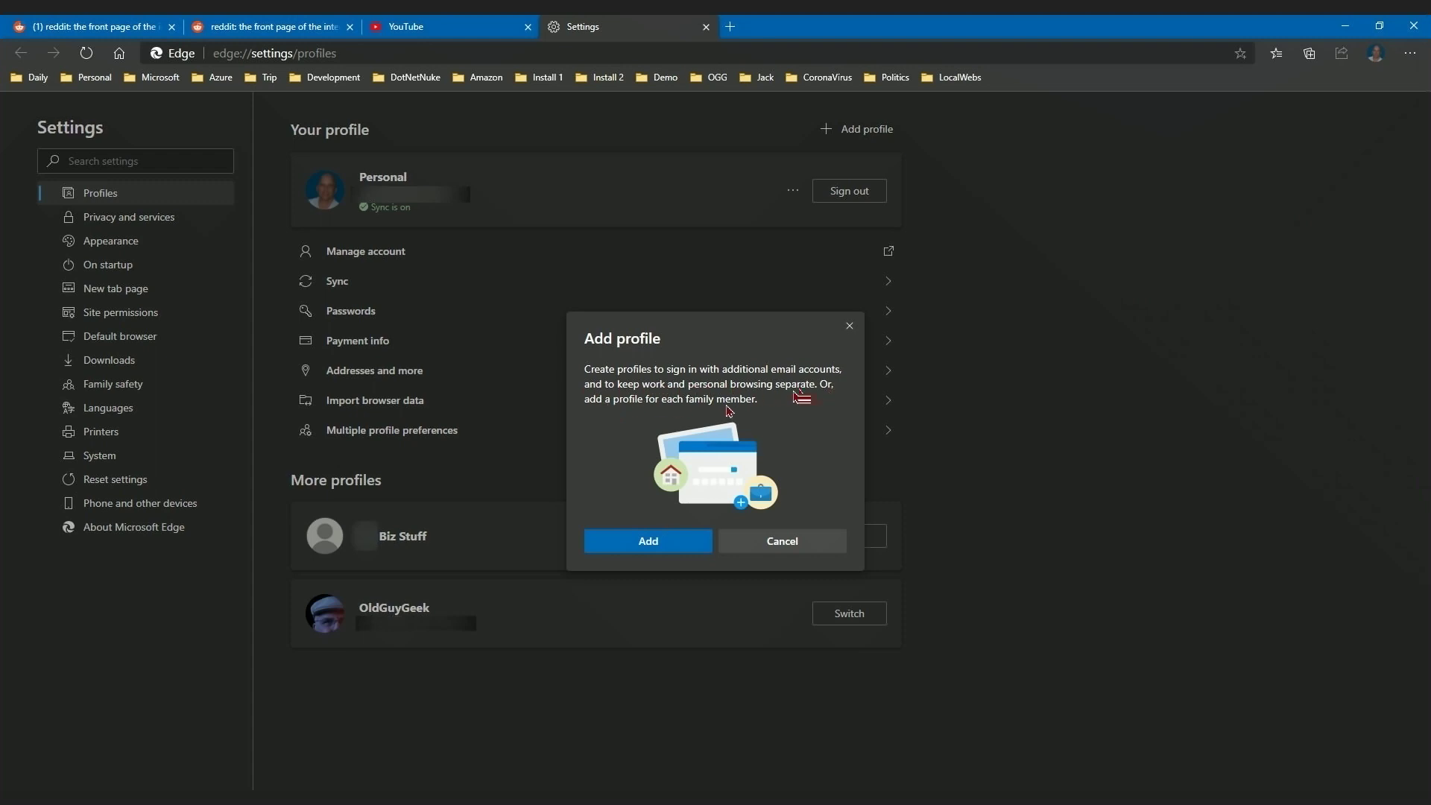
{"action": "left_click", "coordinate": [667, 550]}
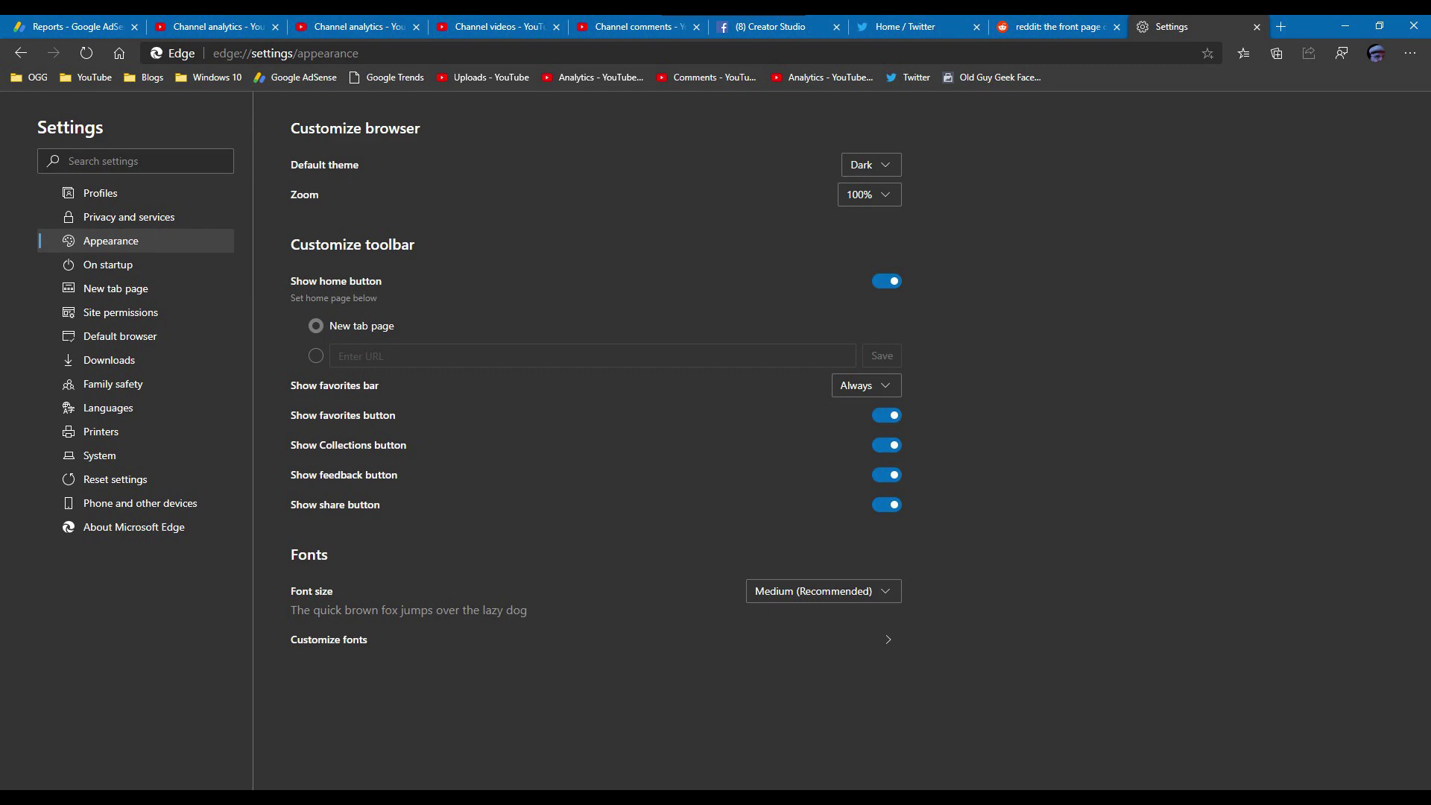
Open the On startup settings and the Custom page layout options of the new tab page.
{"action": "left_click", "coordinate": [108, 264]}
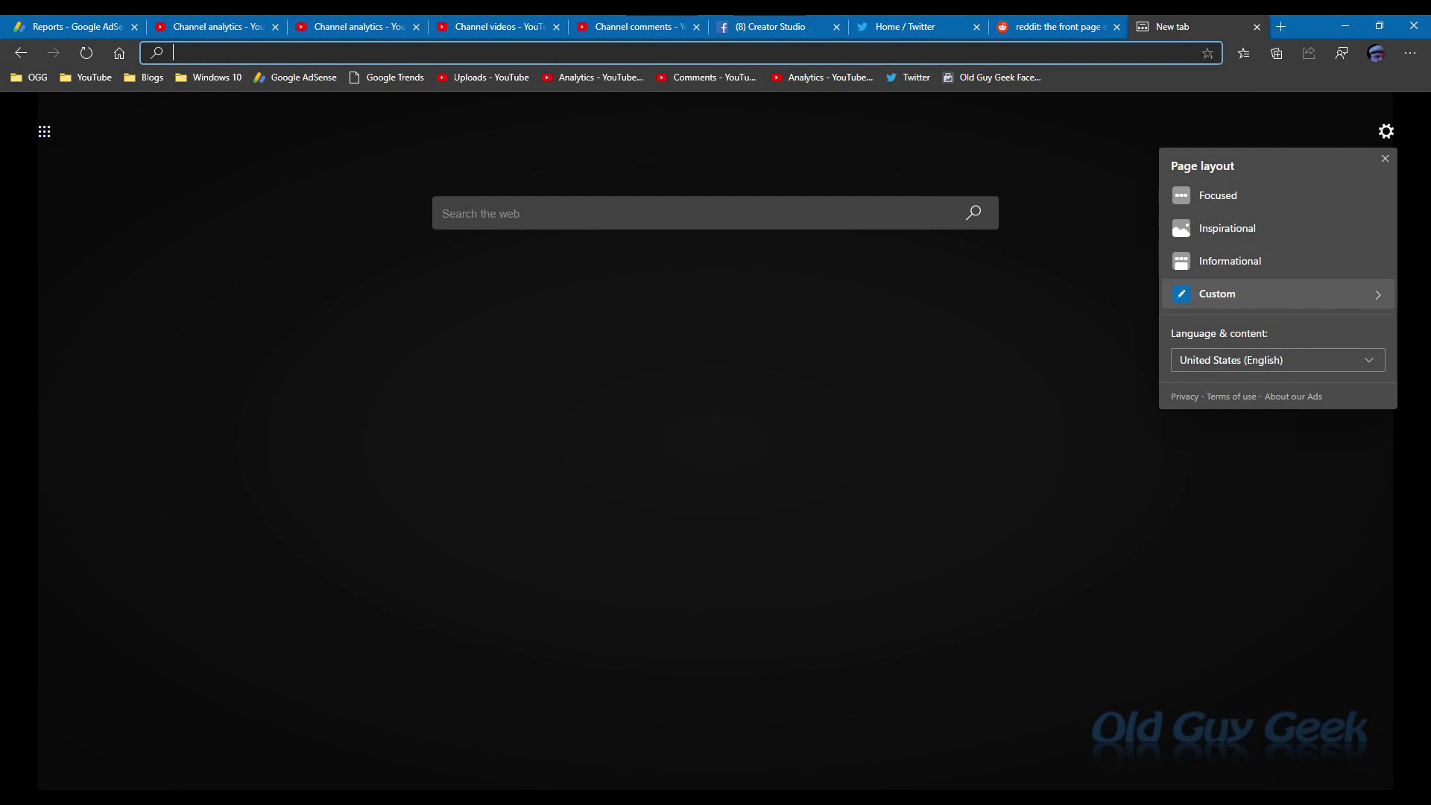
{"action": "left_click", "coordinate": [1267, 293]}
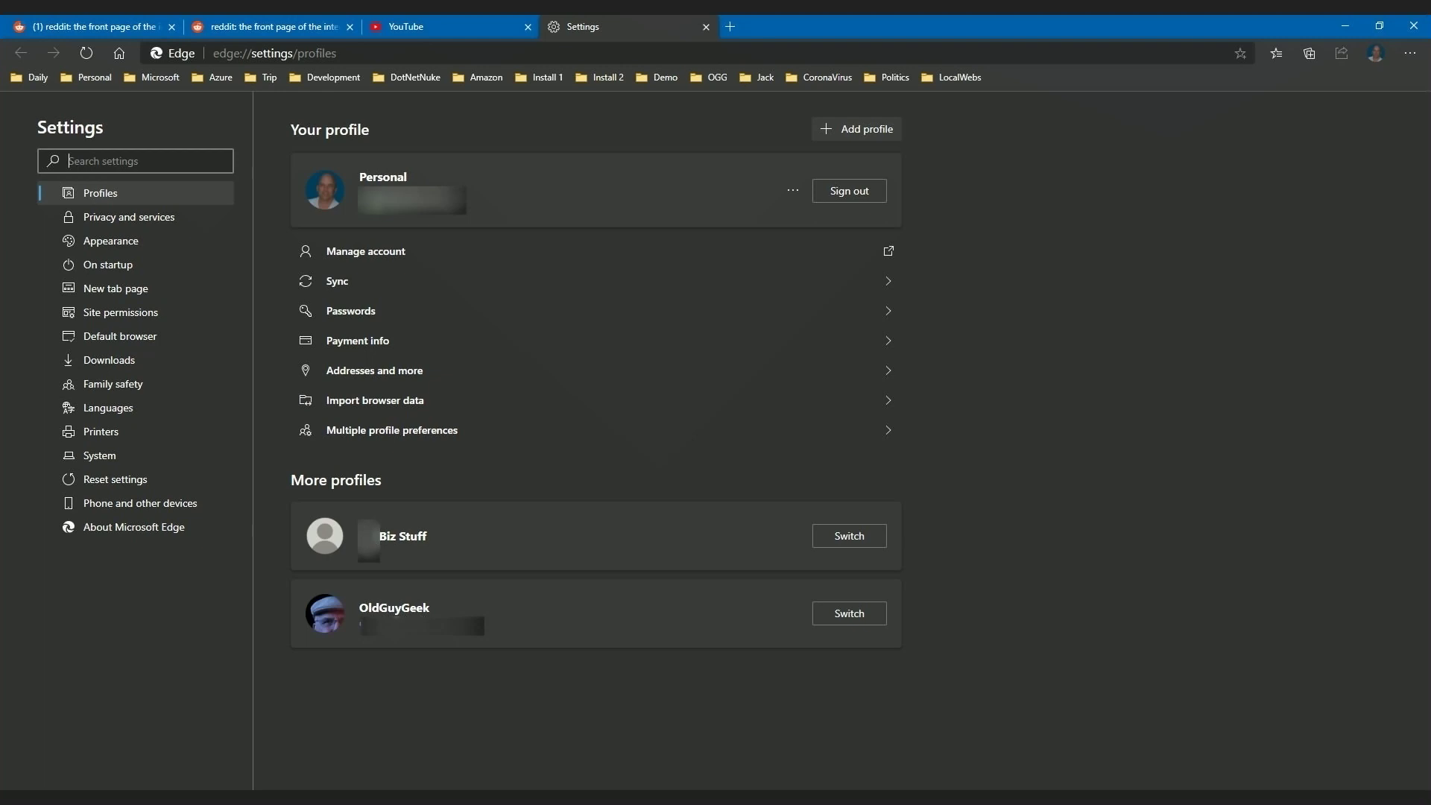
Open the browser data import for the Personal profile and show the available import sources.
{"action": "left_click", "coordinate": [589, 402]}
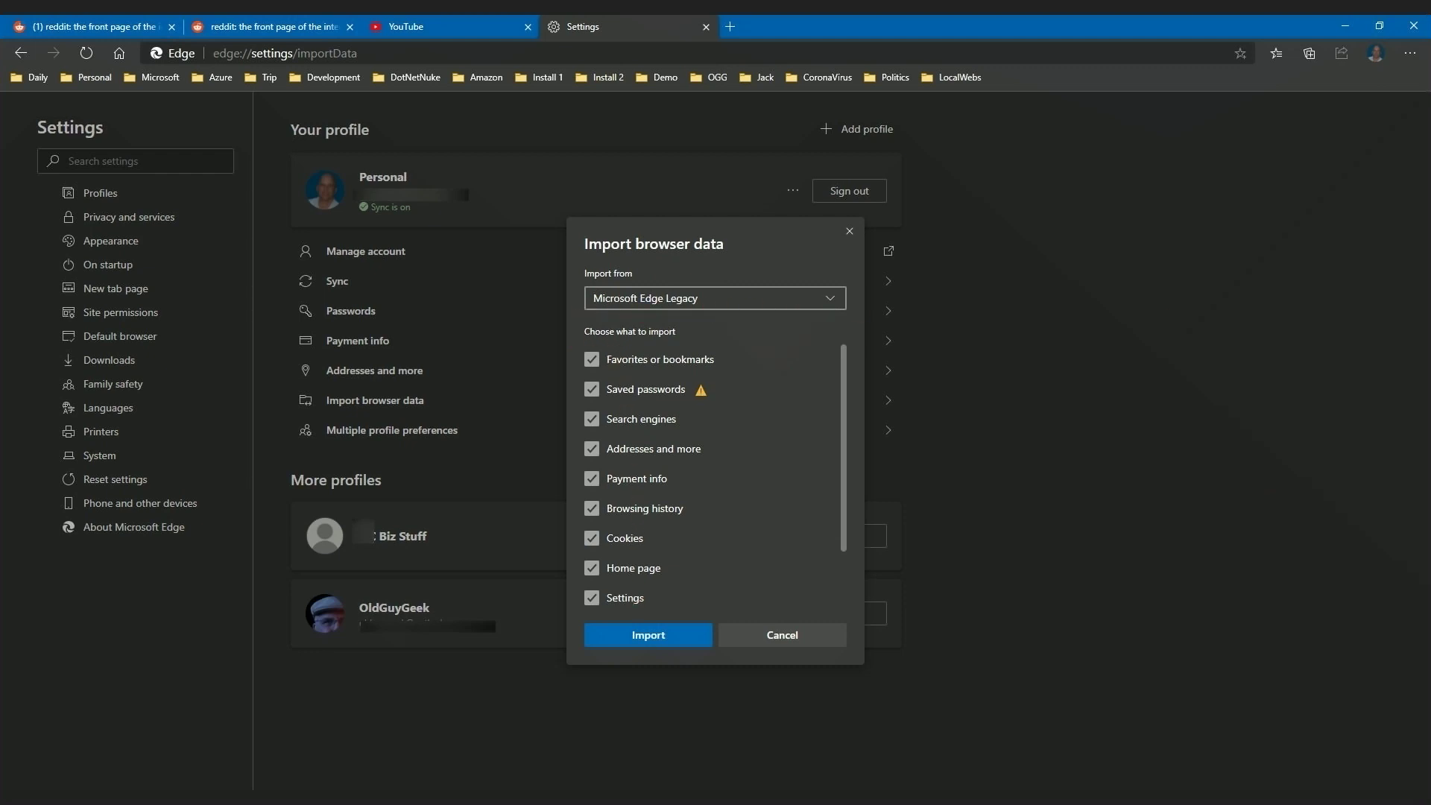
{"action": "left_click", "coordinate": [830, 298]}
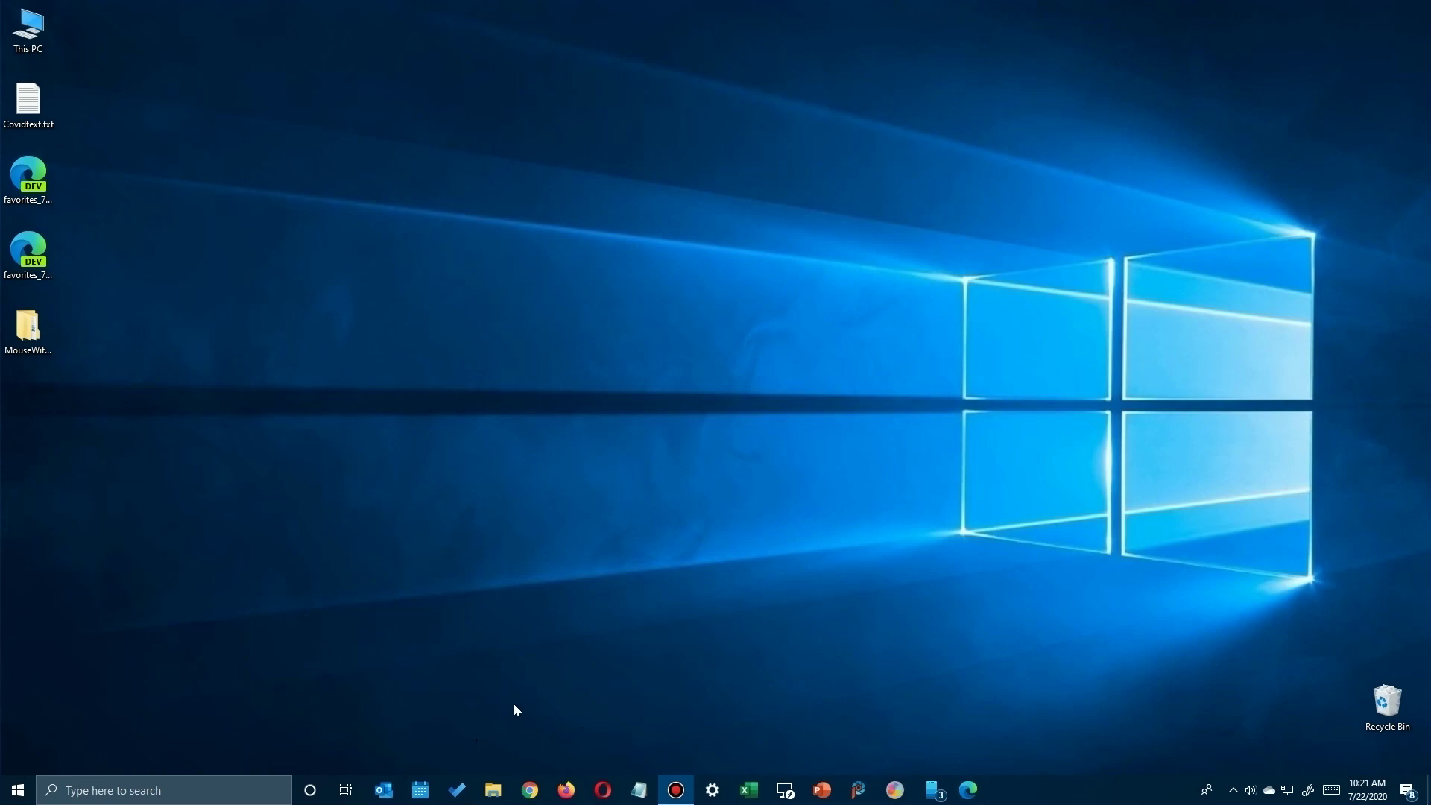
Switch to Microsoft Edge Dev by launching it from the M section of the Windows app list.
{"action": "left_click", "coordinate": [18, 789]}
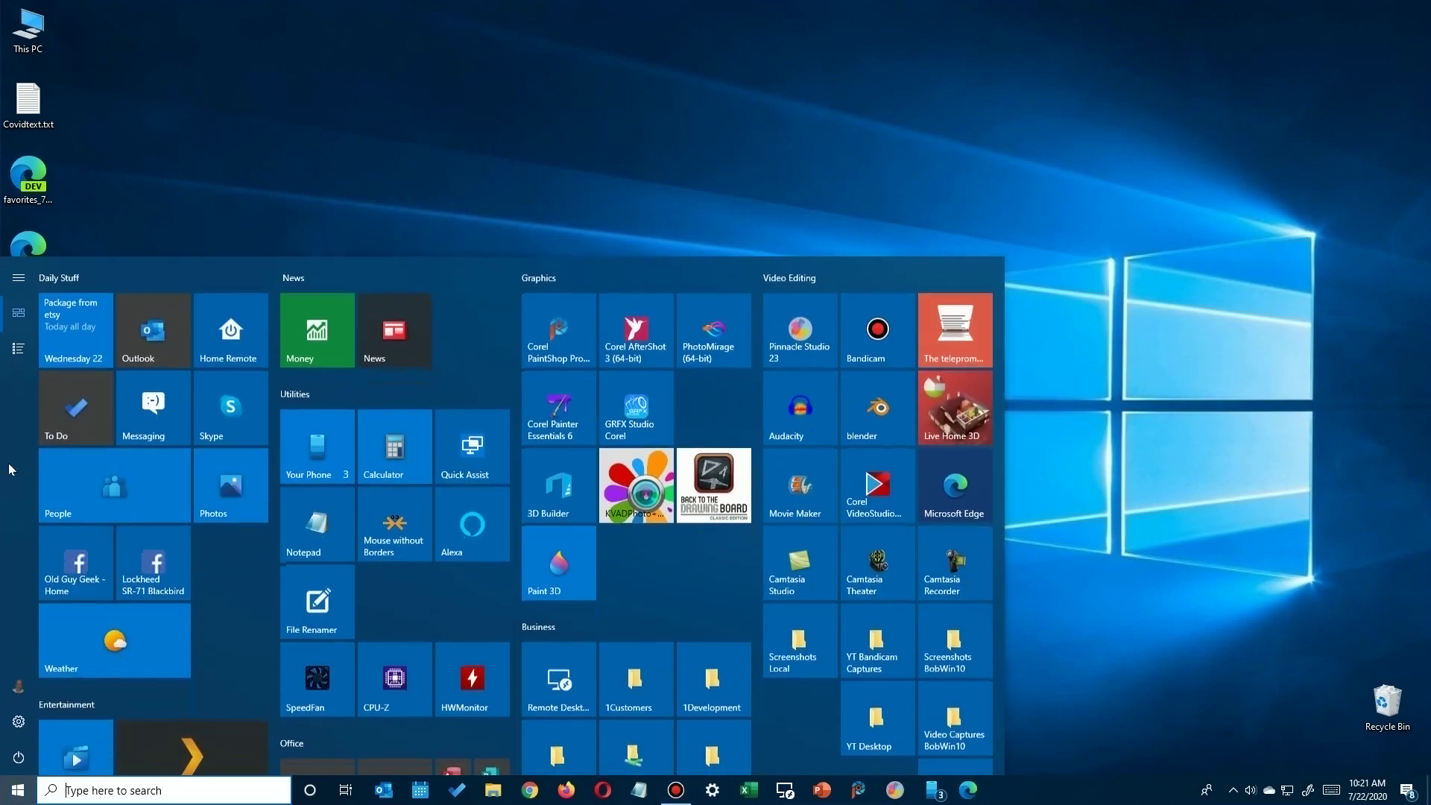
{"action": "left_click", "coordinate": [25, 355]}
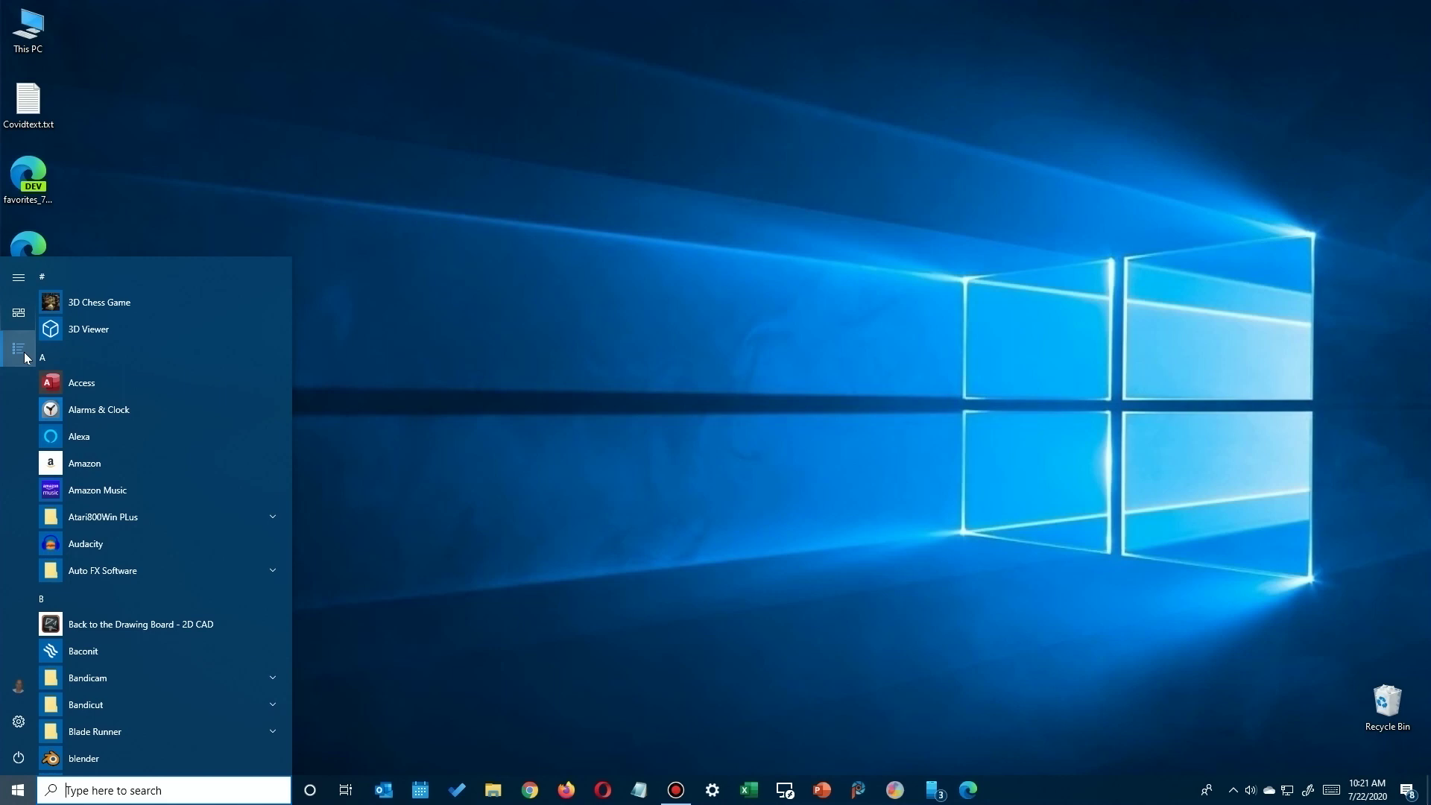
{"action": "left_click", "coordinate": [42, 360]}
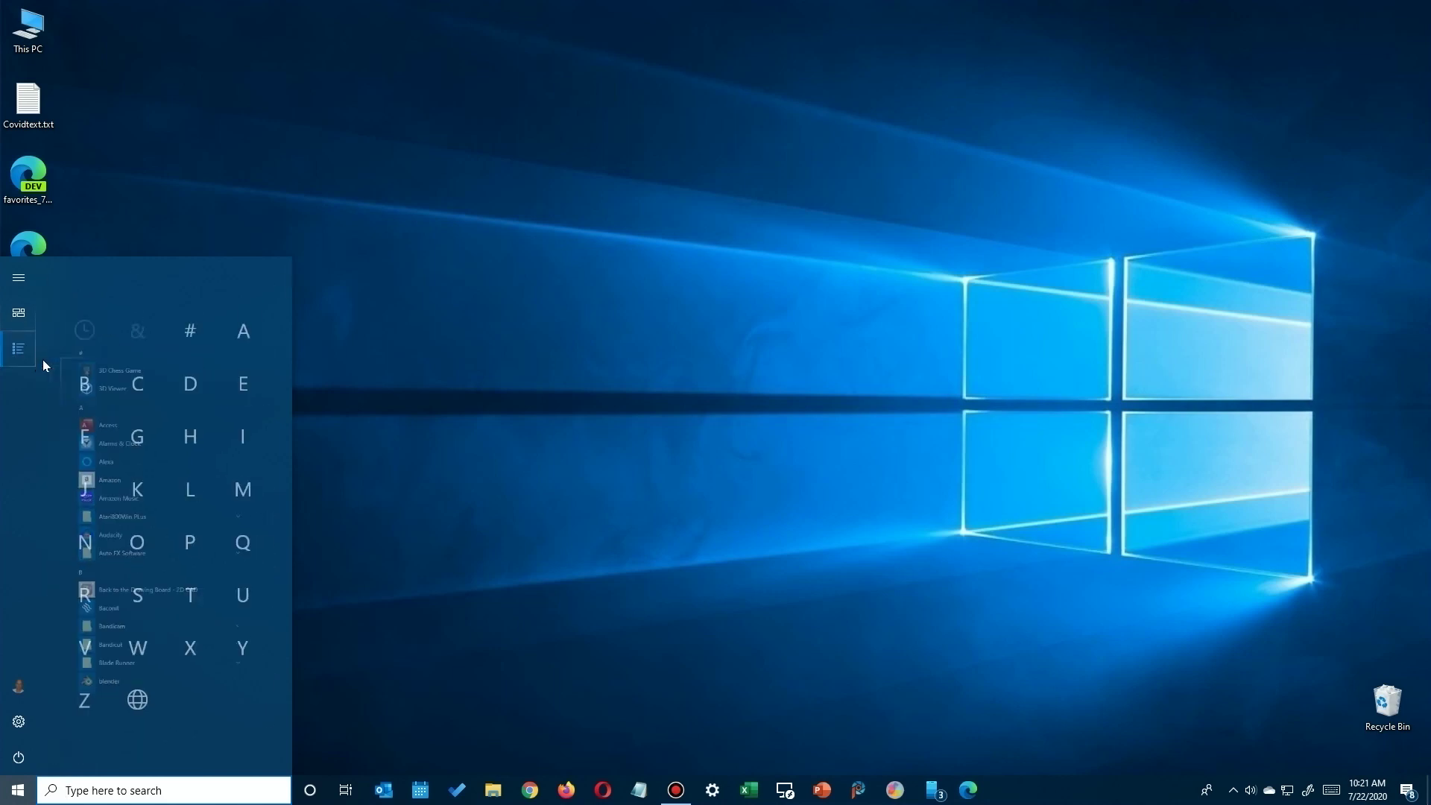
{"action": "left_click", "coordinate": [232, 495]}
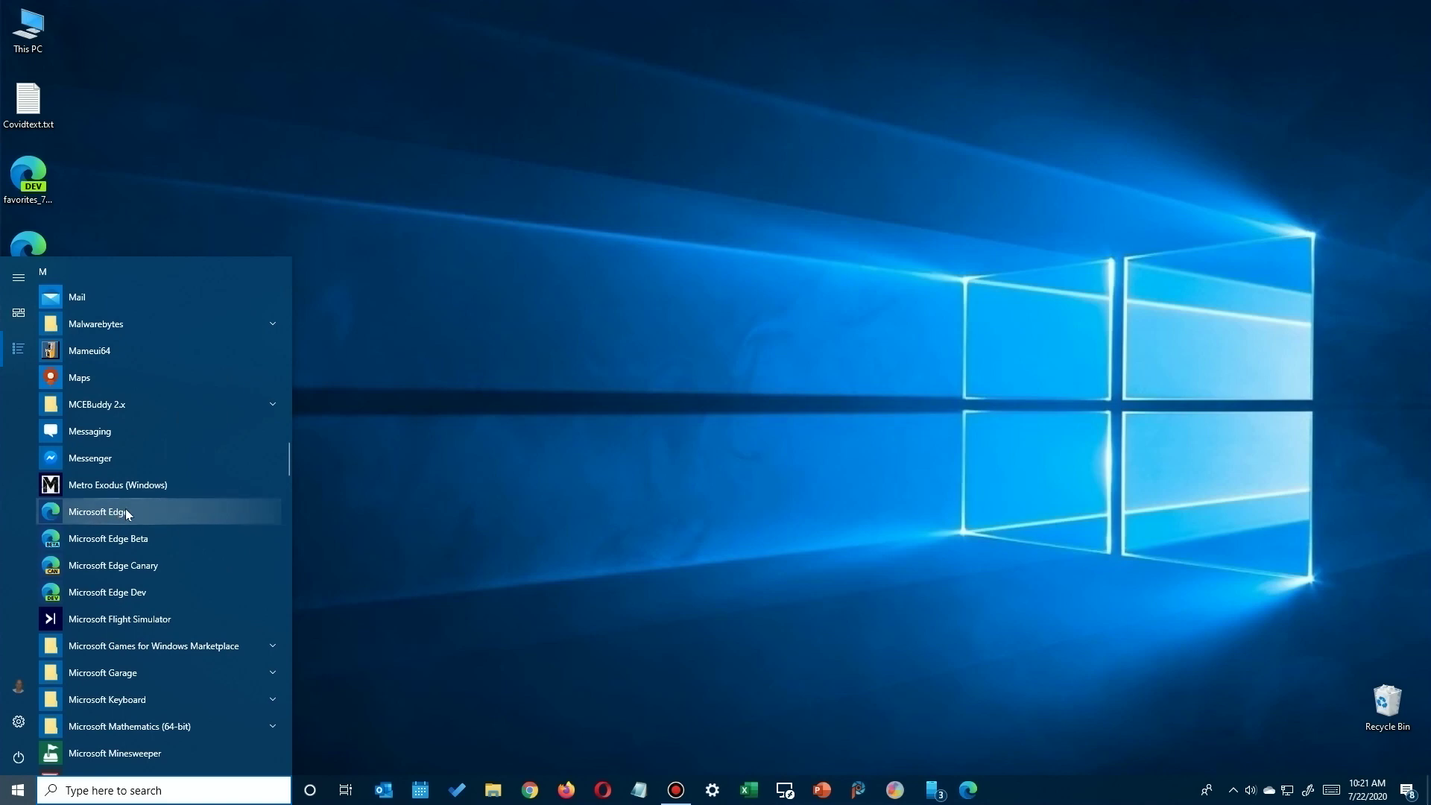
{"action": "left_click", "coordinate": [124, 594]}
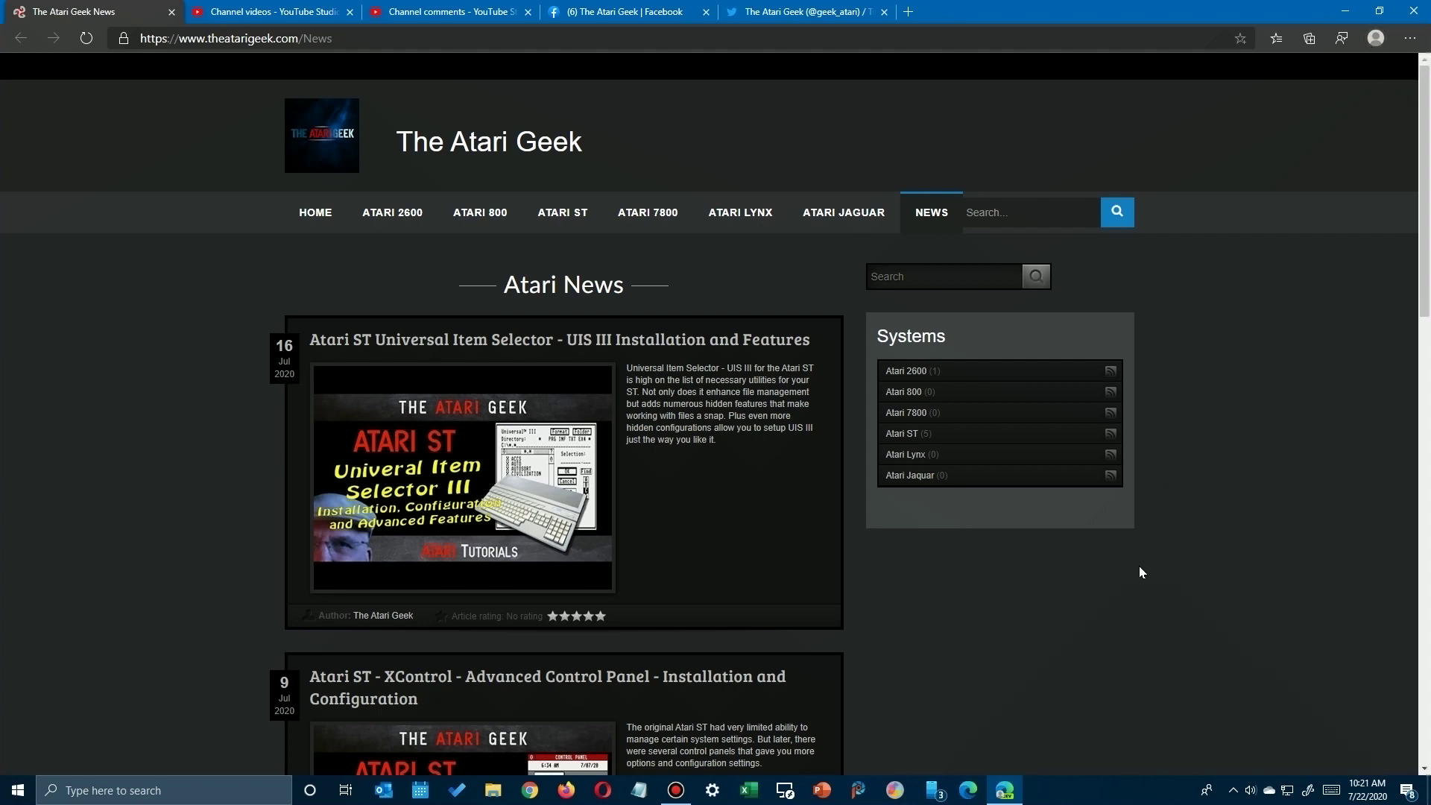
Pin The Atari Geek profile of Edge to the taskbar and close its window.
{"action": "mouse_move", "coordinate": [1006, 799]}
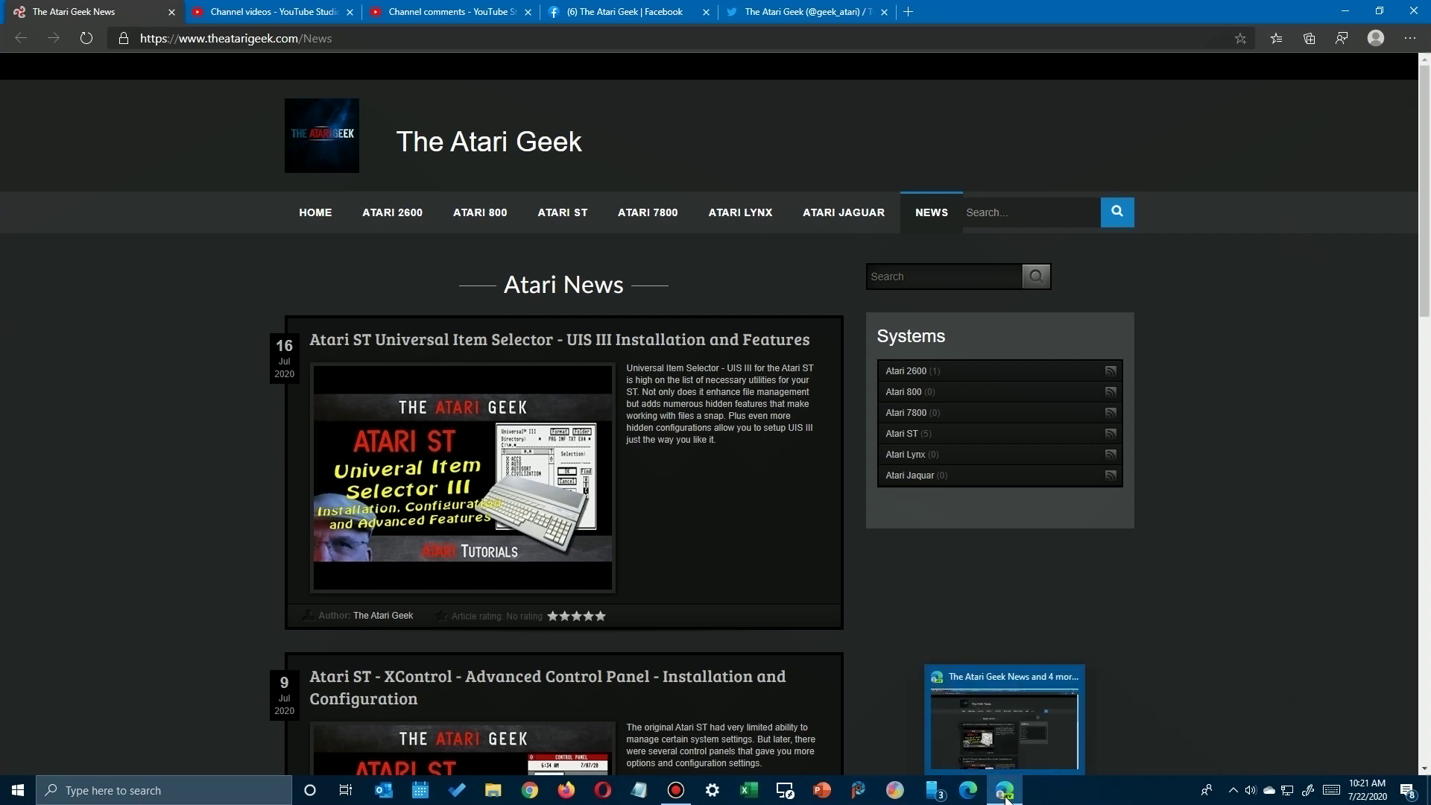
{"action": "right_click", "coordinate": [1006, 799]}
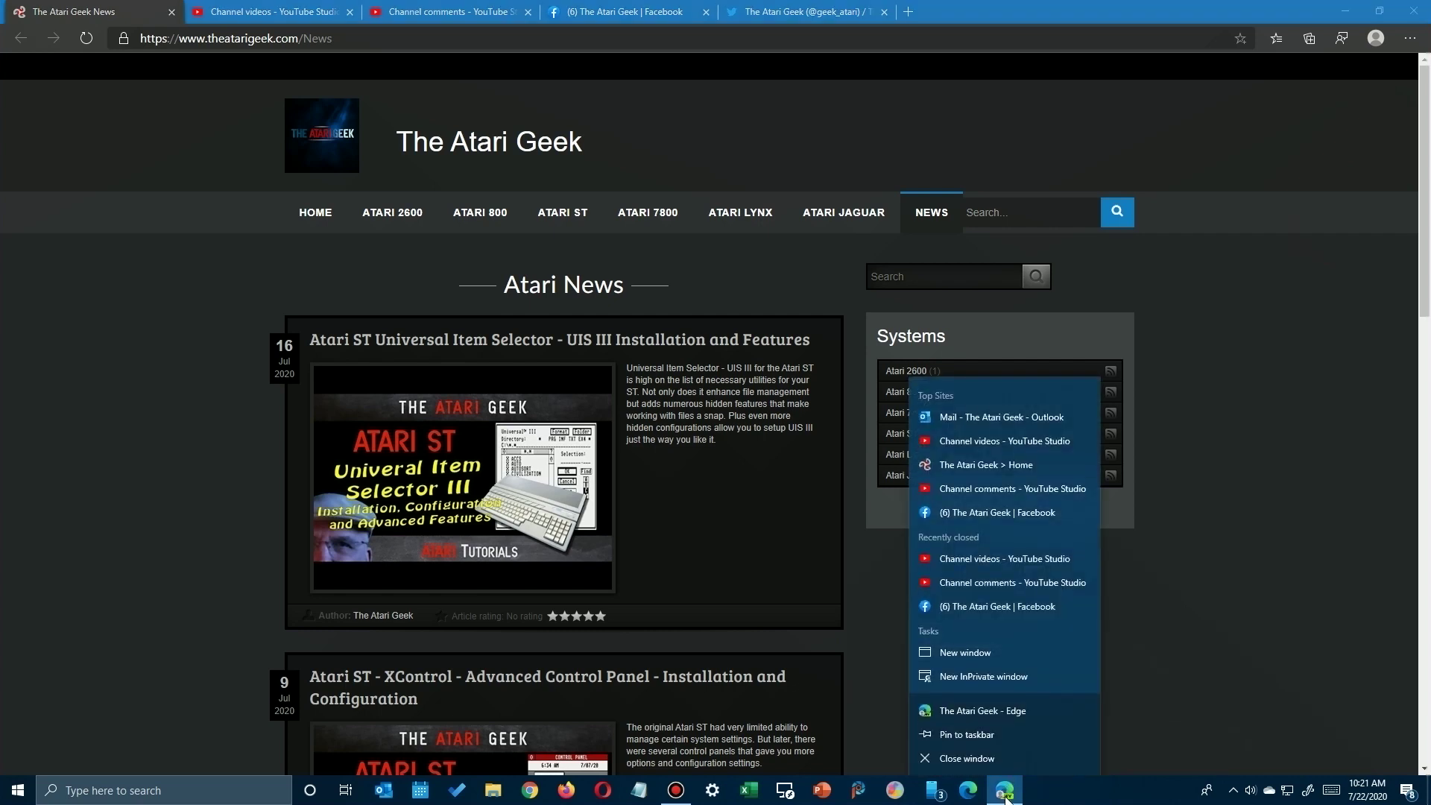
{"action": "left_click", "coordinate": [960, 739]}
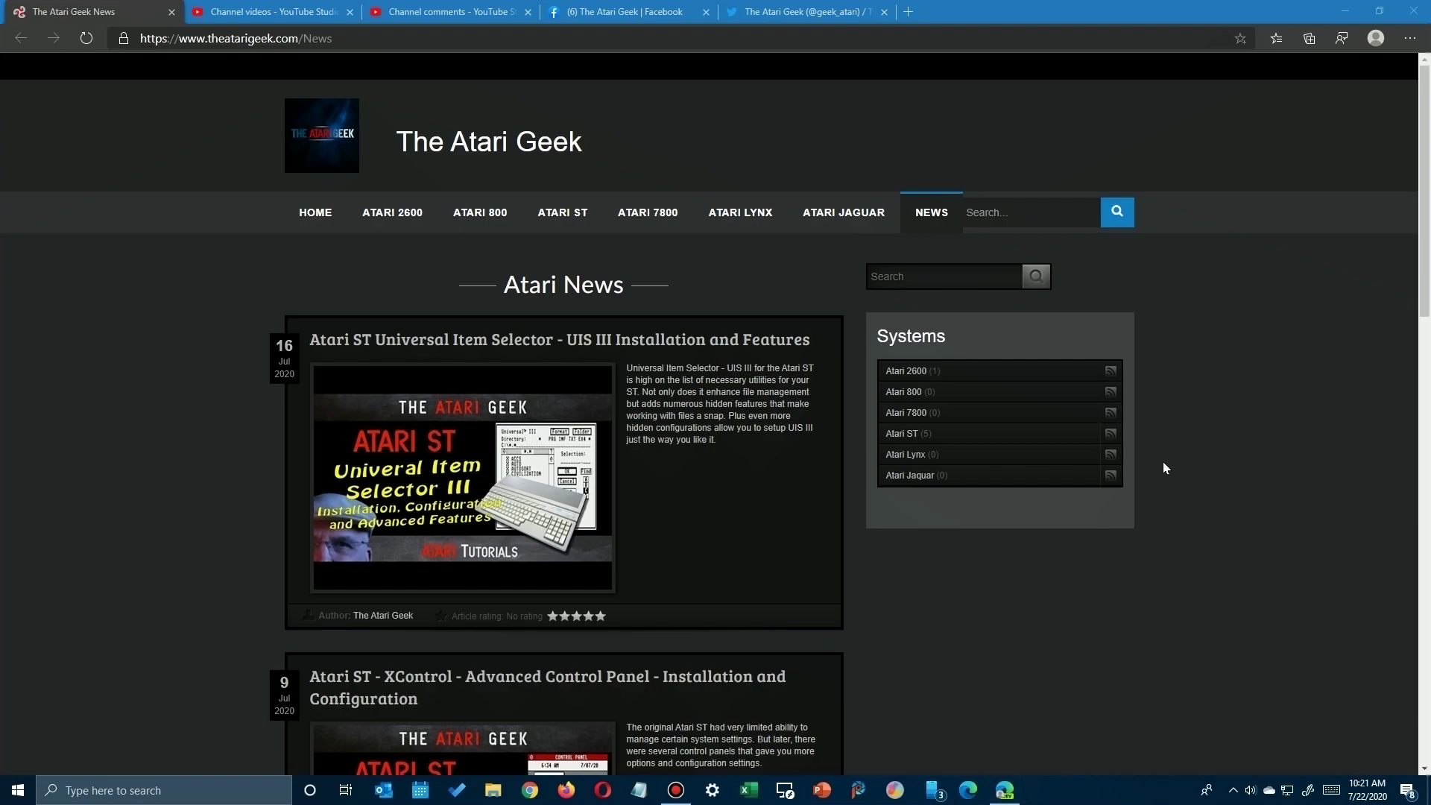
{"action": "left_click", "coordinate": [1413, 11]}
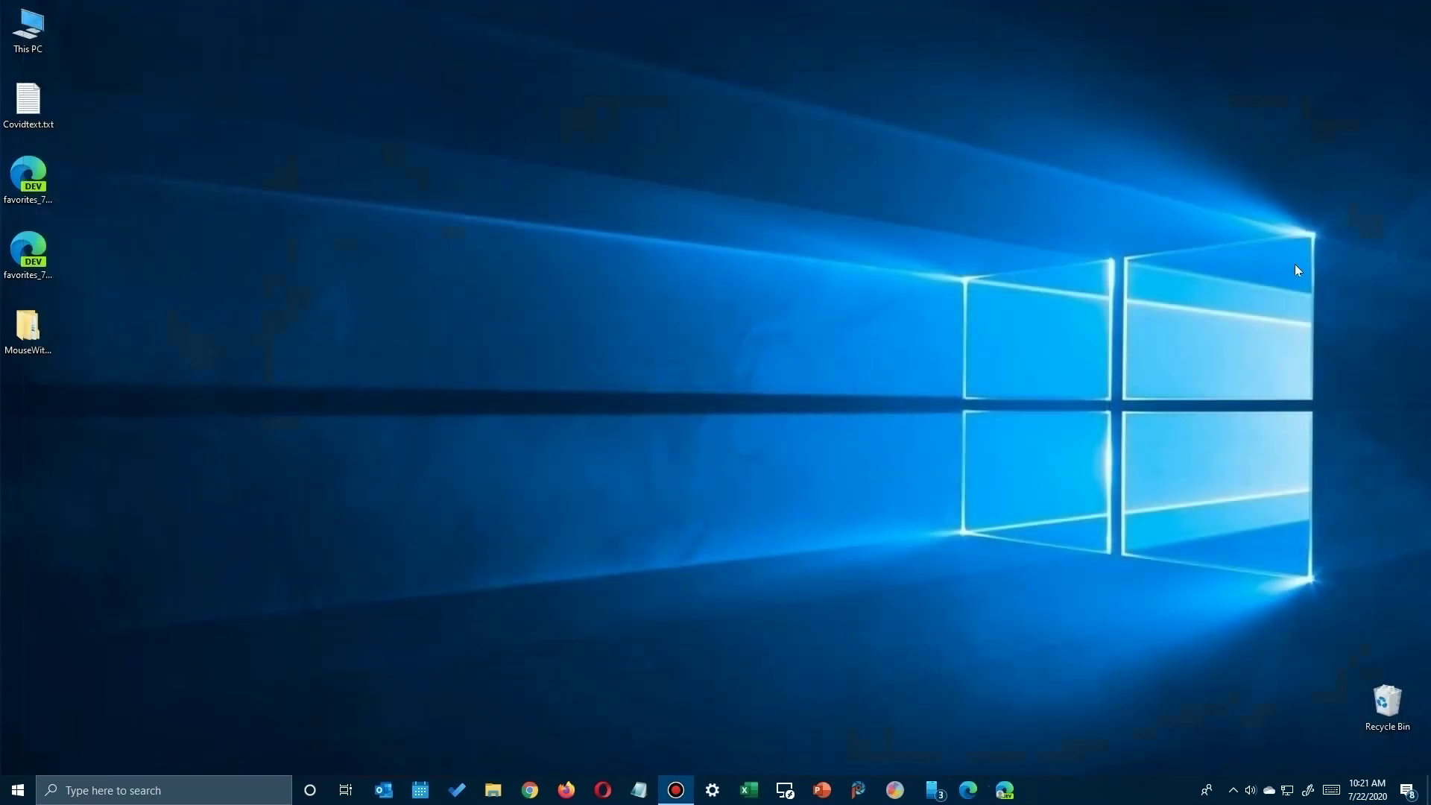
Pin the OldGuyGeek profile of Edge to the taskbar as well and close its window.
{"action": "left_click", "coordinate": [1004, 790]}
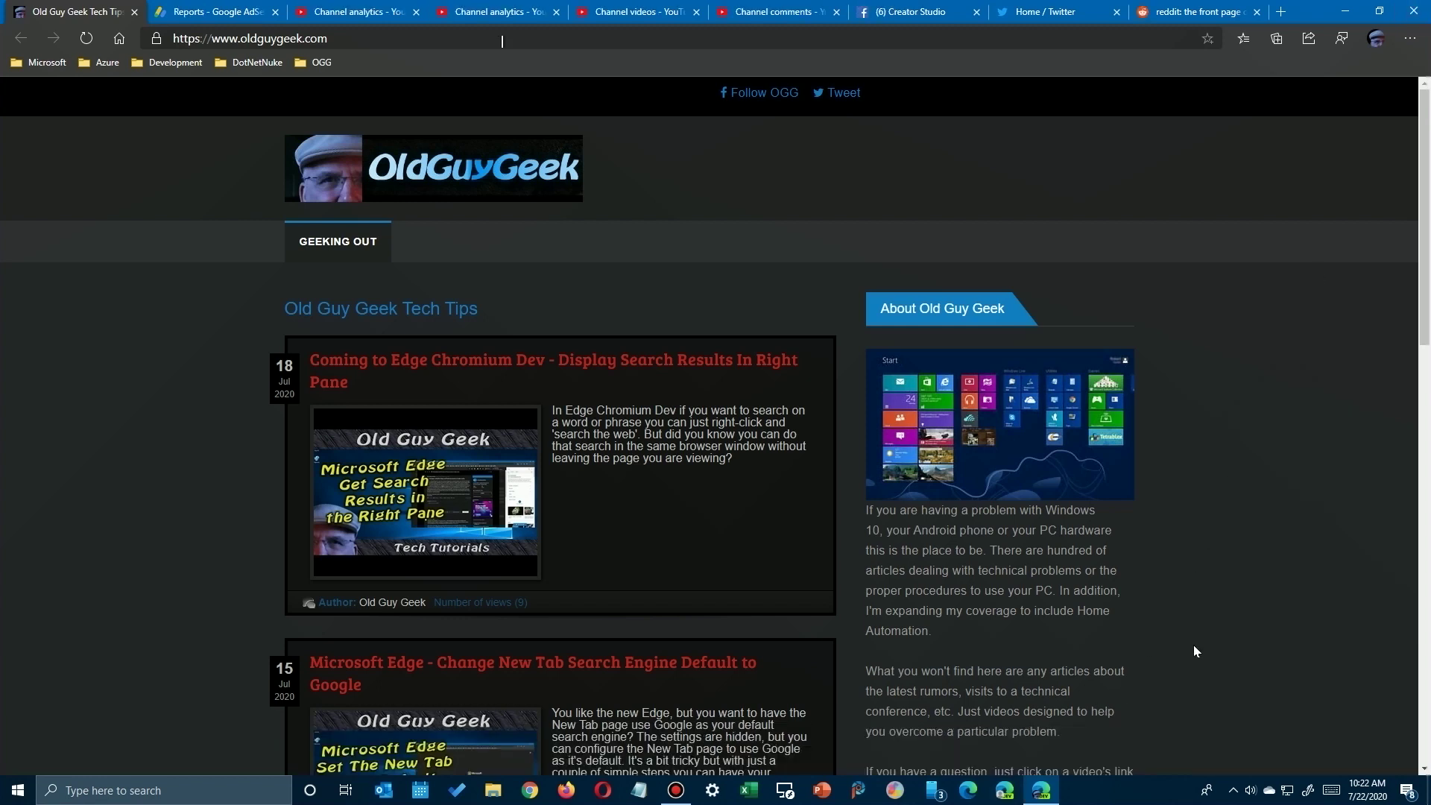
{"action": "right_click", "coordinate": [1038, 795]}
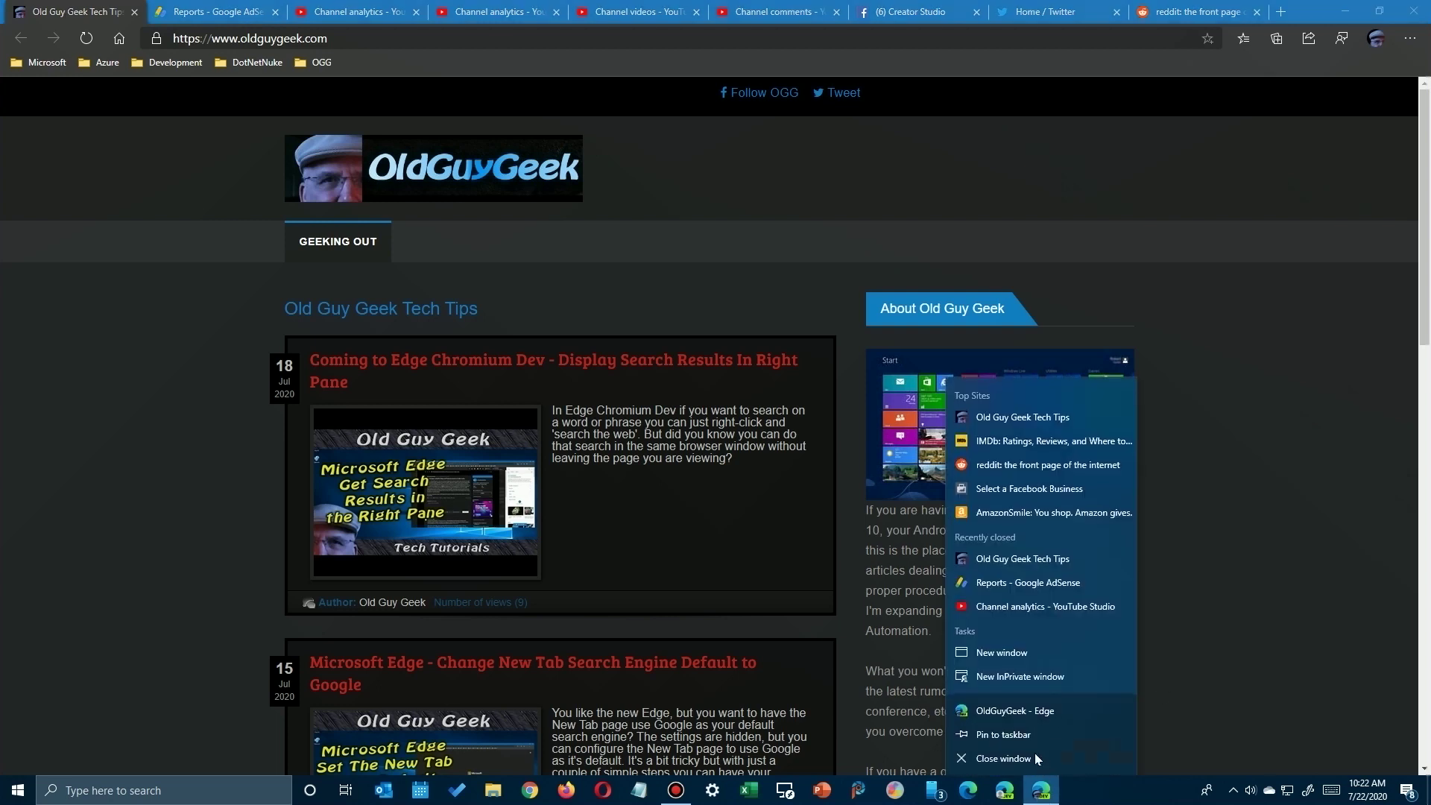
{"action": "left_click", "coordinate": [1002, 735]}
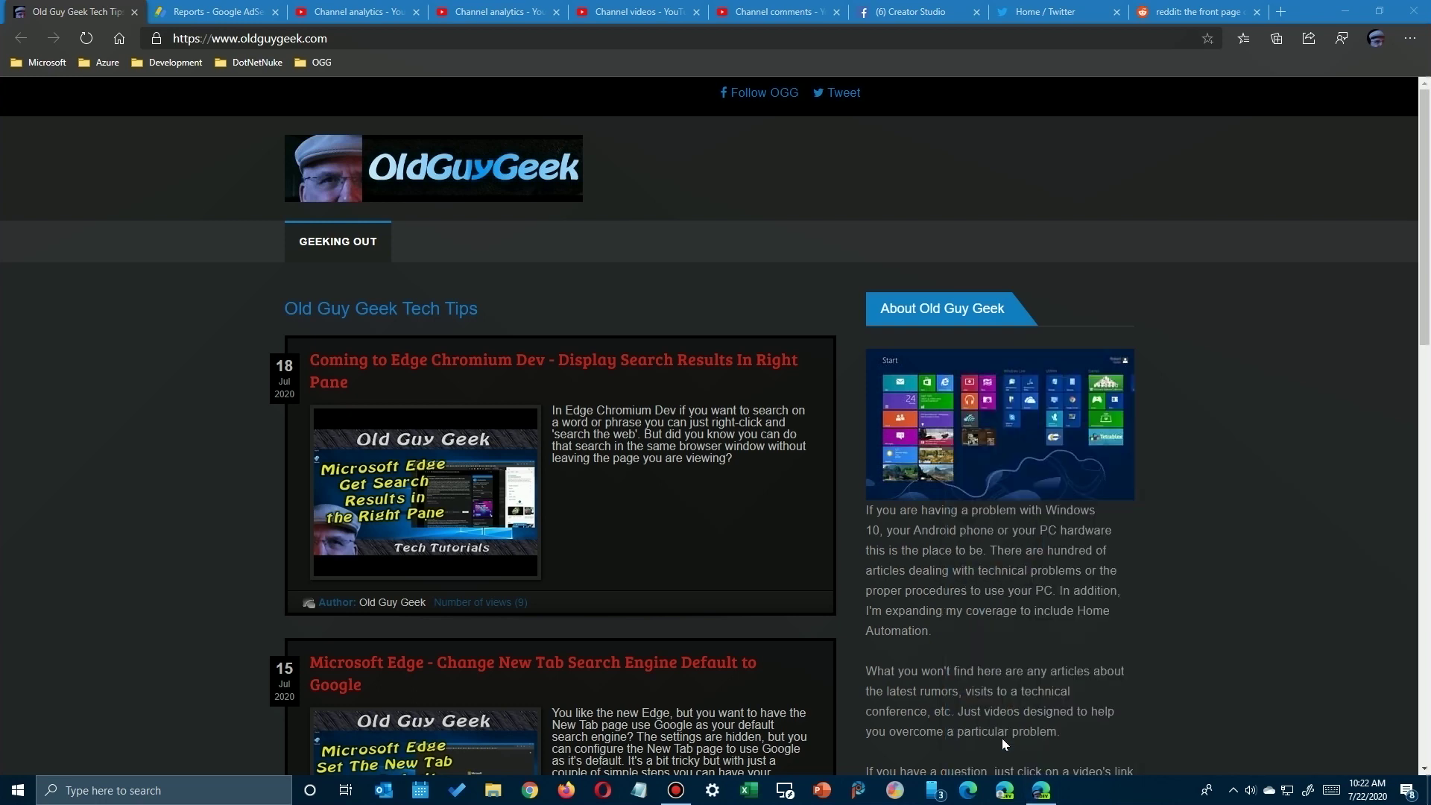
{"action": "left_click", "coordinate": [1411, 10]}
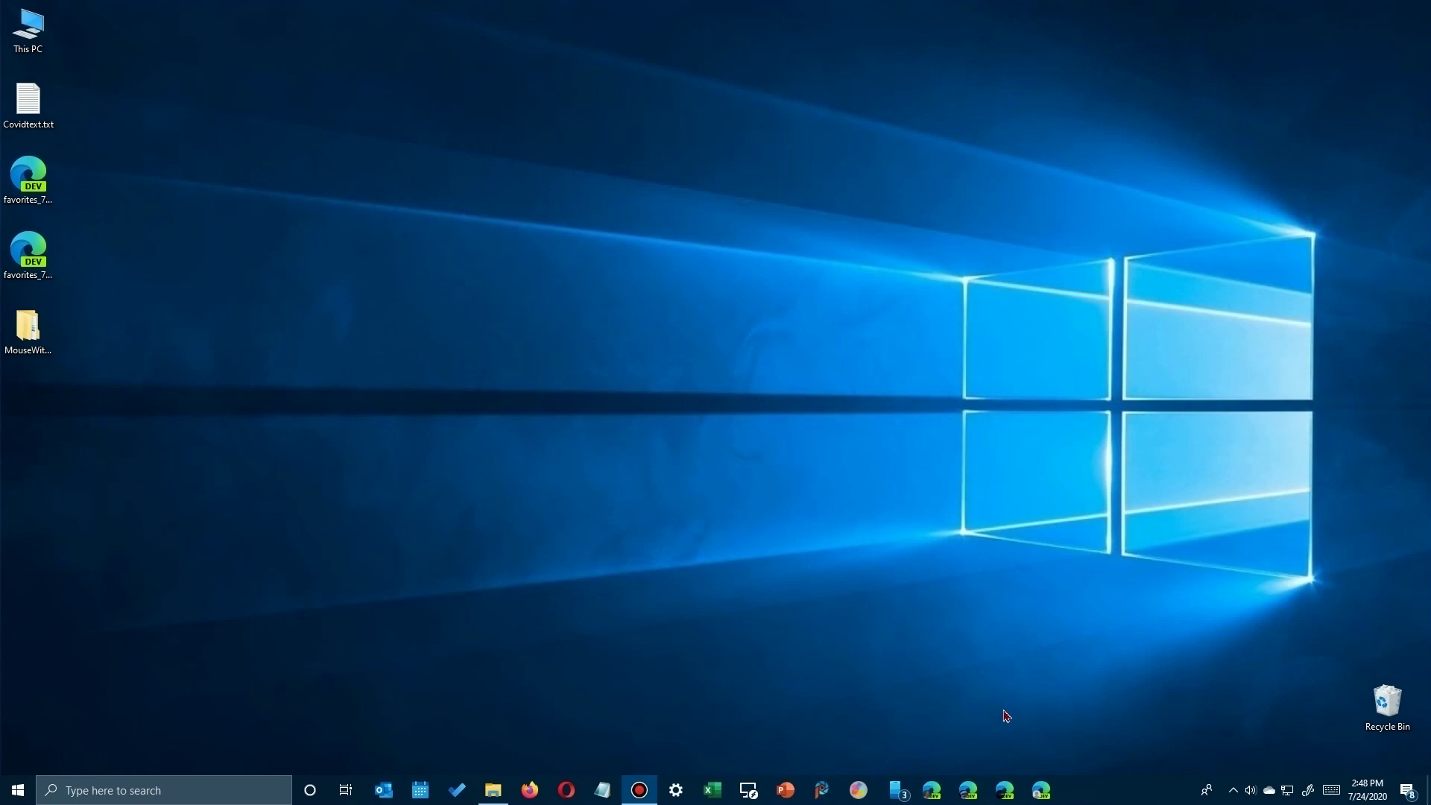
Move the four pinned Edge profile shortcuts together on the taskbar, directly after File Explorer.
{"action": "left_click_drag", "start_coordinate": [960, 788], "coordinate": [530, 794]}
{"action": "left_click_drag", "start_coordinate": [967, 790], "coordinate": [566, 791]}
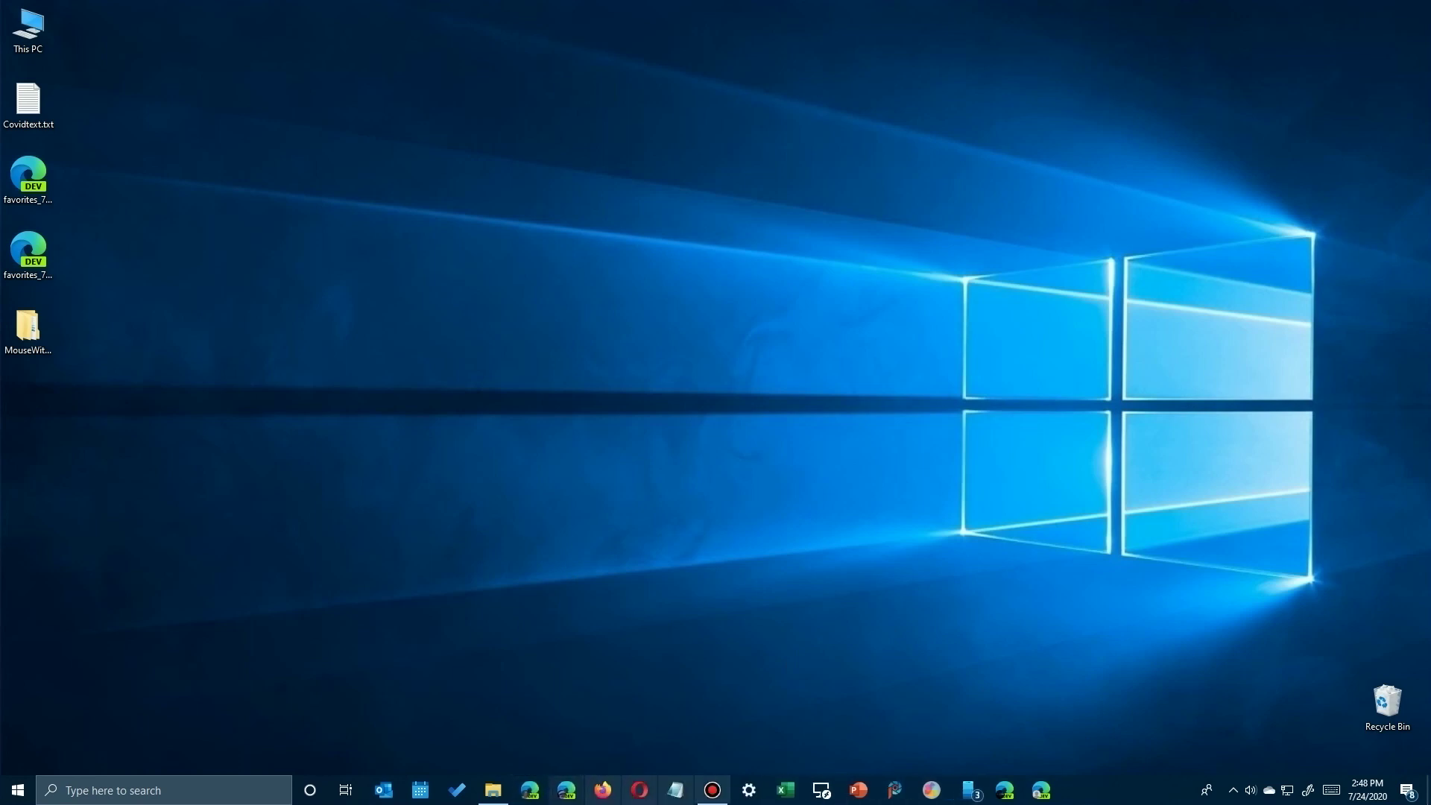
{"action": "left_click_drag", "start_coordinate": [1005, 790], "coordinate": [606, 801]}
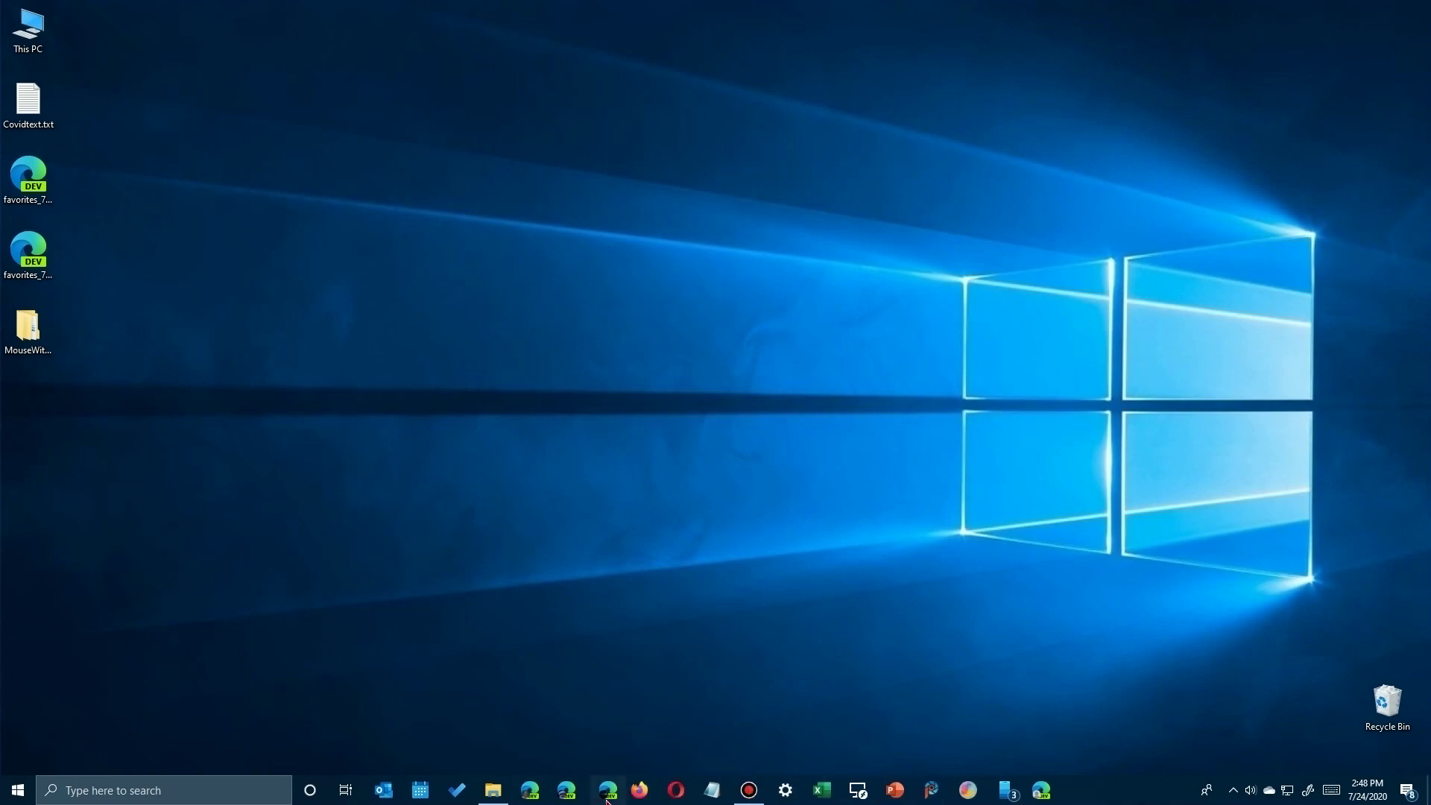
{"action": "left_click_drag", "start_coordinate": [1041, 791], "coordinate": [690, 794]}
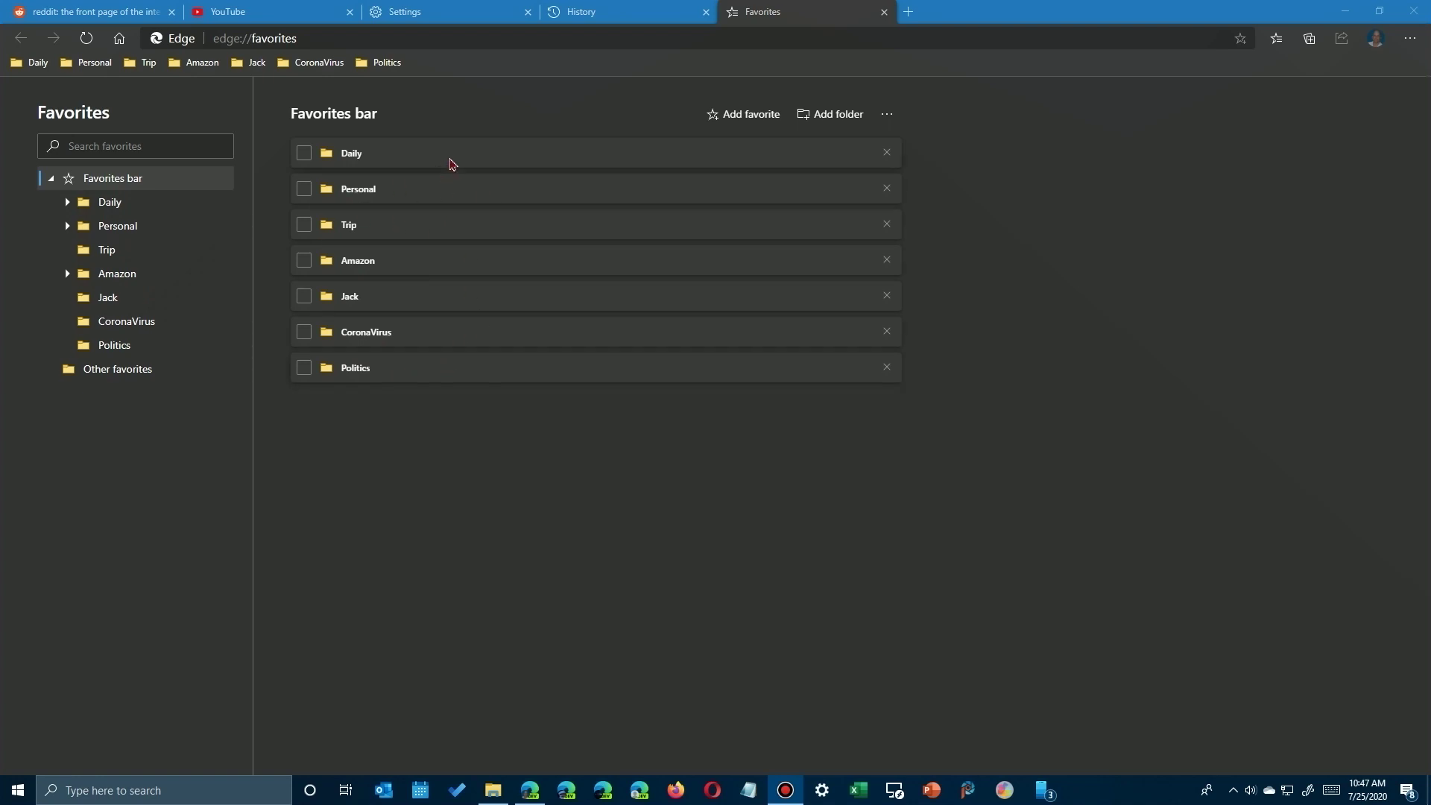
Try selecting the Daily and Amazon folders in the favorites list and open the Amazon folder.
{"action": "left_click", "coordinate": [303, 155]}
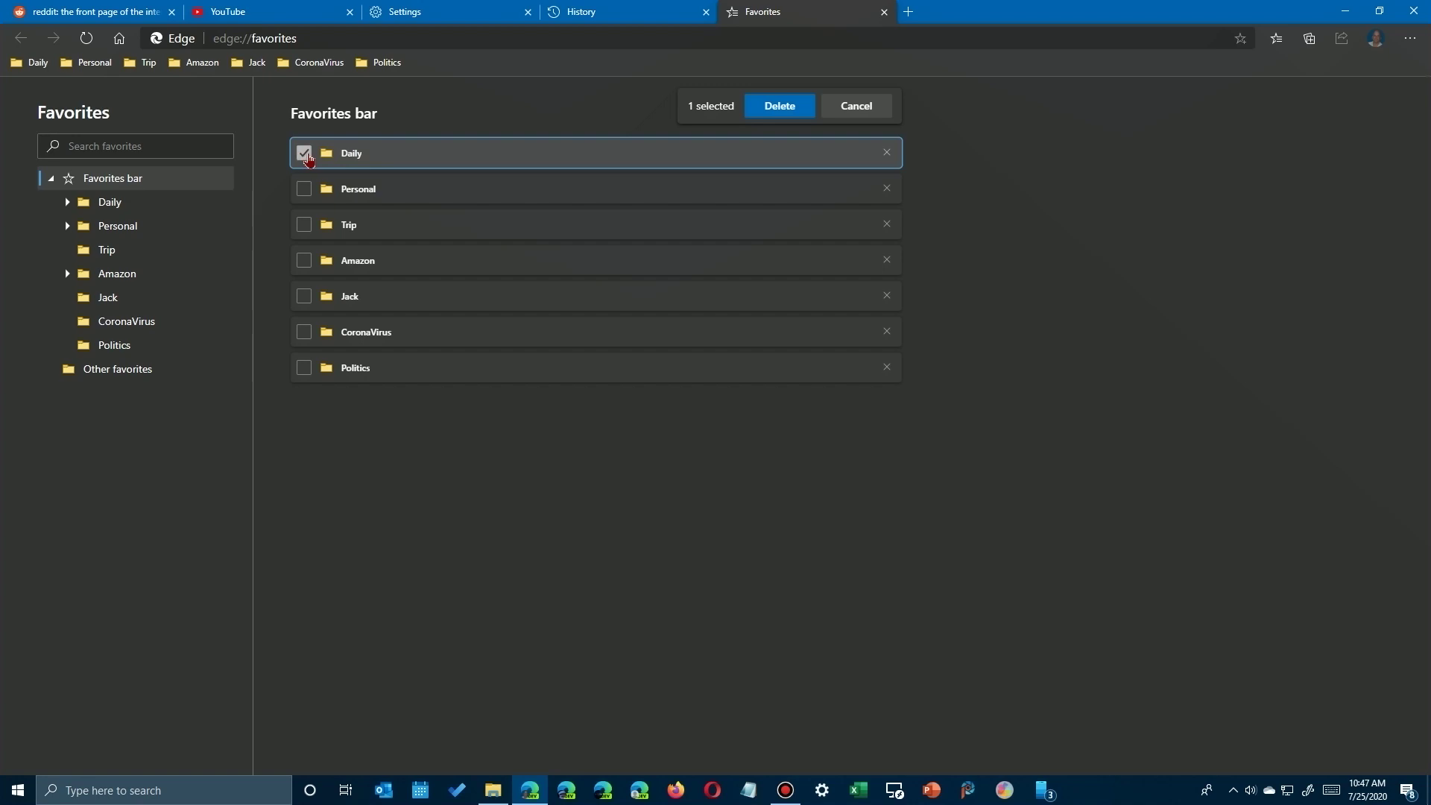
{"action": "left_click", "coordinate": [305, 154]}
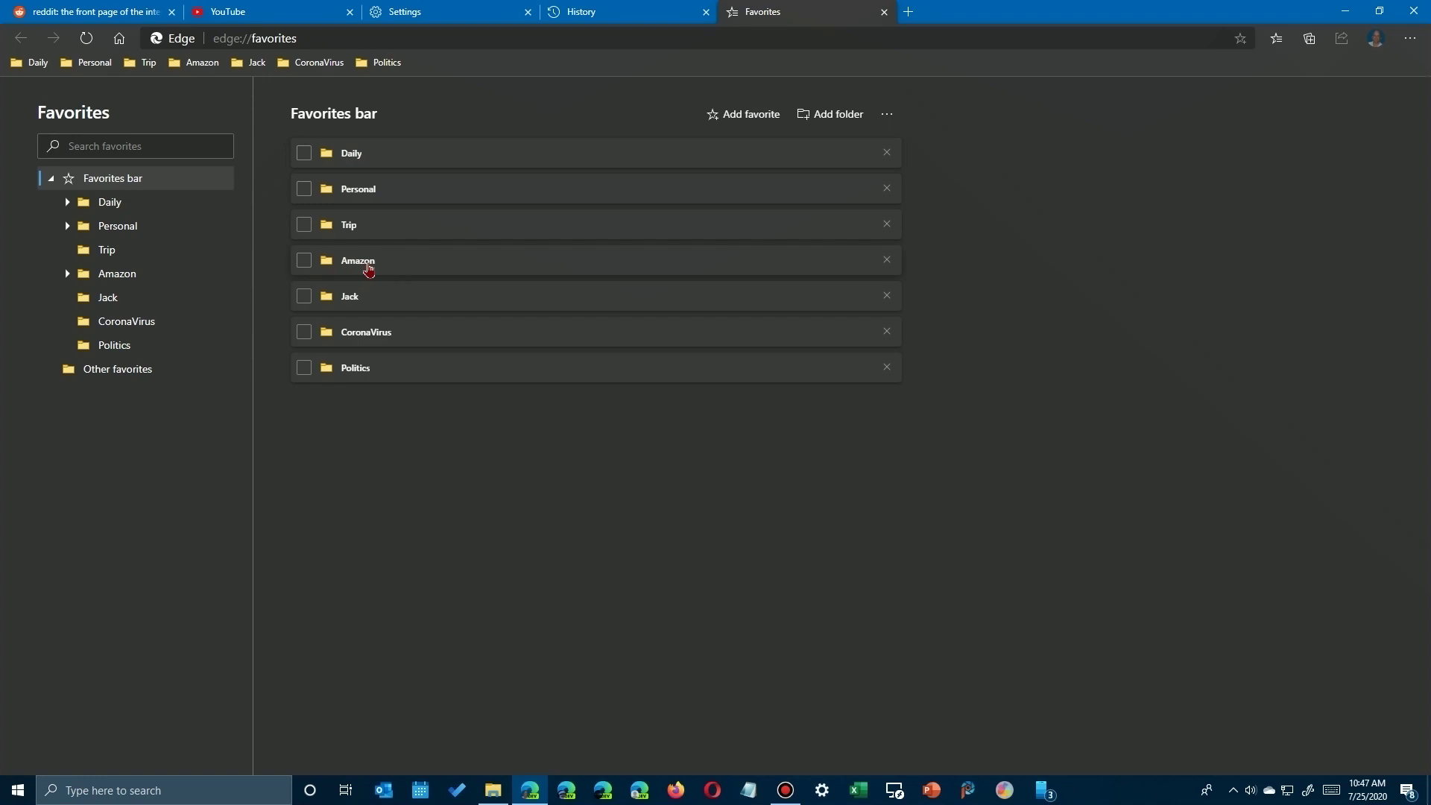
{"action": "left_click", "coordinate": [450, 271]}
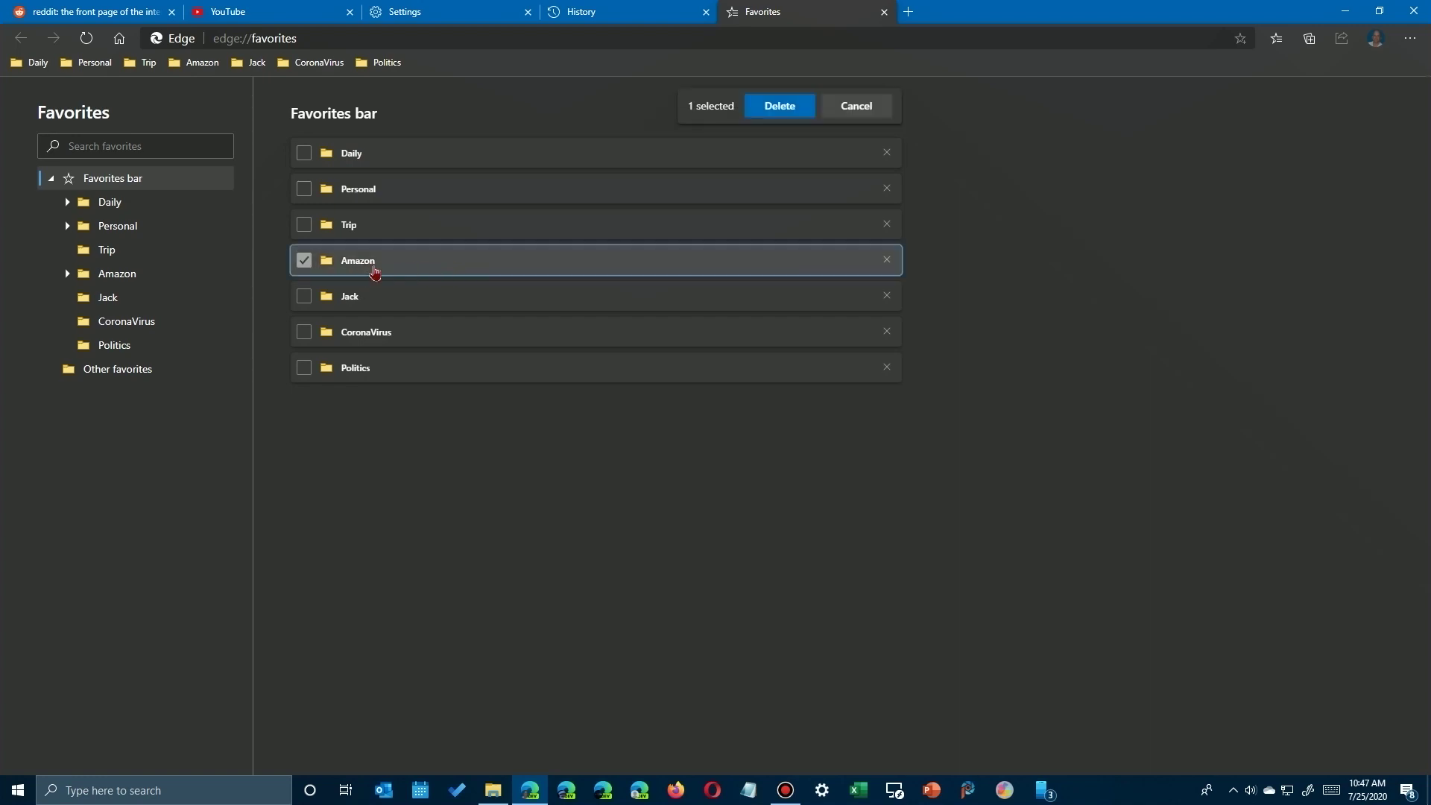
{"action": "left_click", "coordinate": [135, 281]}
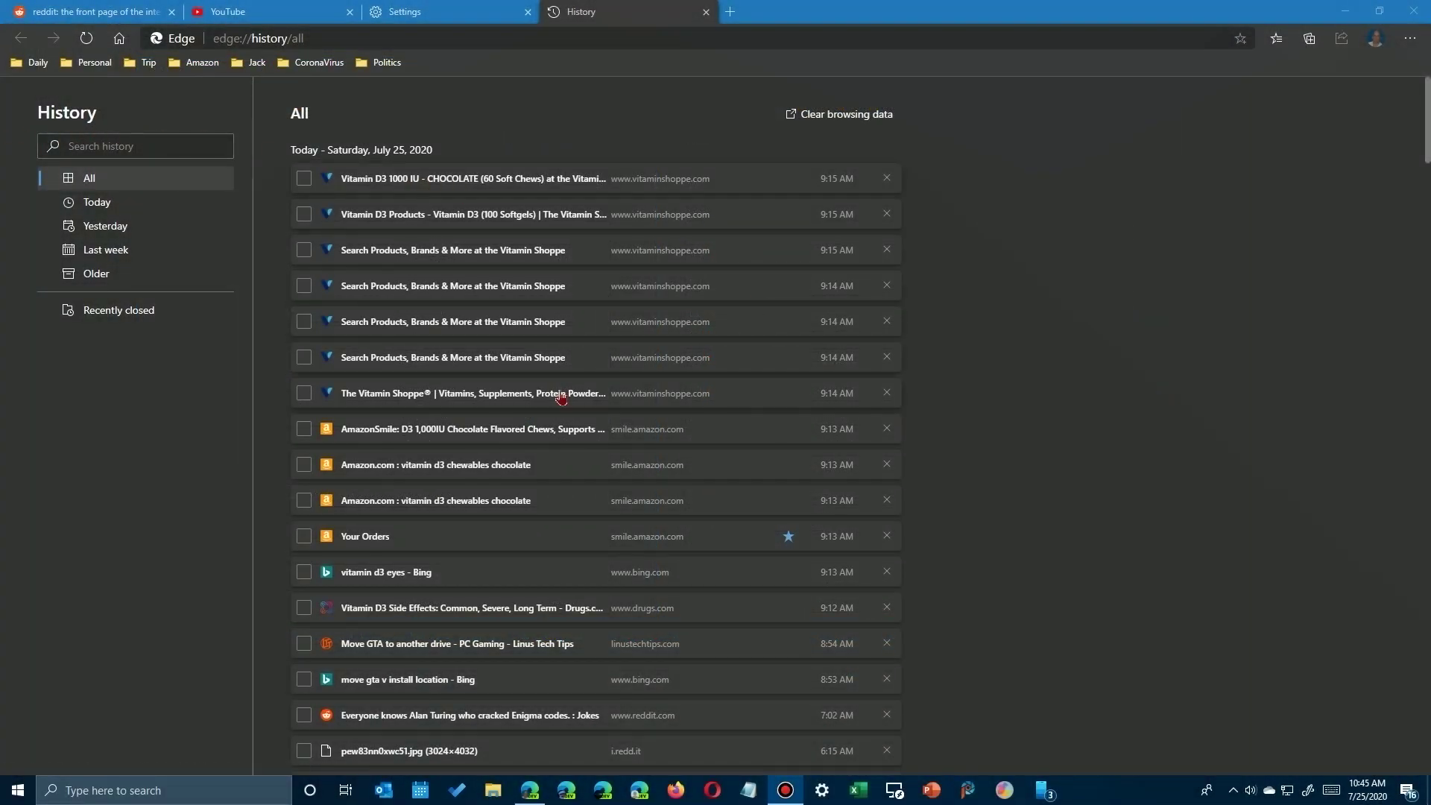
Try selecting the three newest history entries individually and clear their selection again.
{"action": "left_click", "coordinate": [304, 178]}
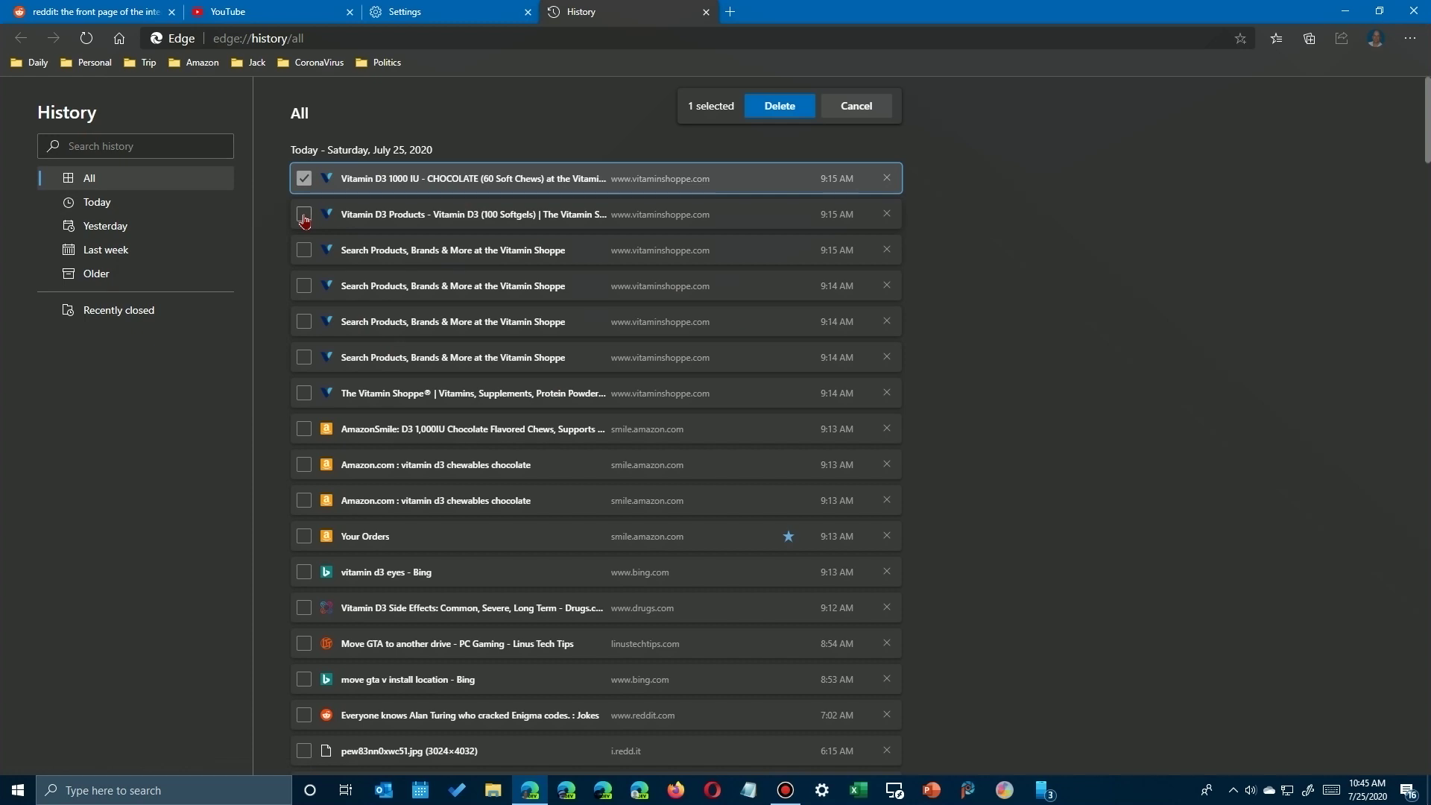
{"action": "left_click", "coordinate": [303, 214]}
{"action": "left_click", "coordinate": [304, 250]}
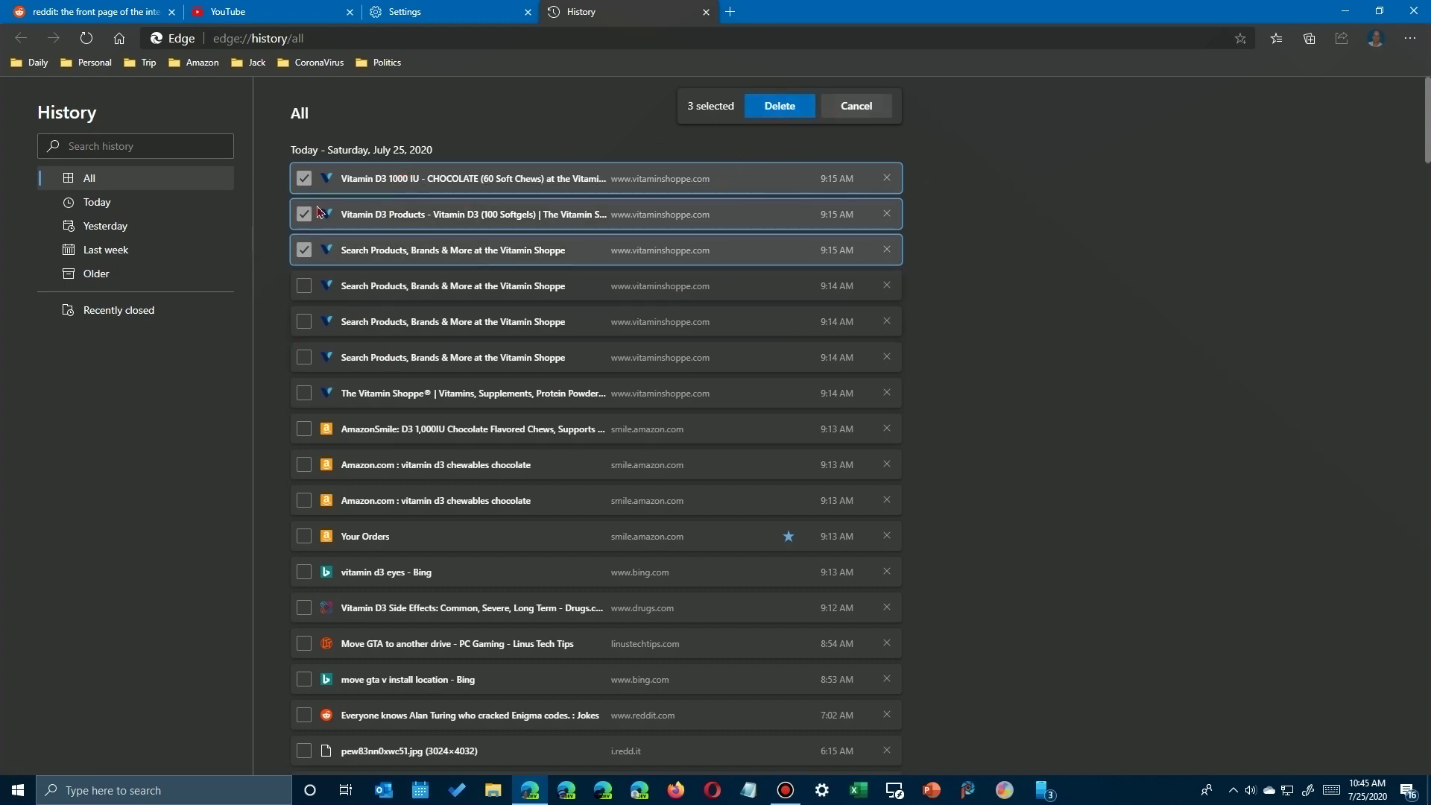
{"action": "left_click", "coordinate": [304, 249]}
{"action": "left_click", "coordinate": [303, 214]}
{"action": "left_click", "coordinate": [304, 179]}
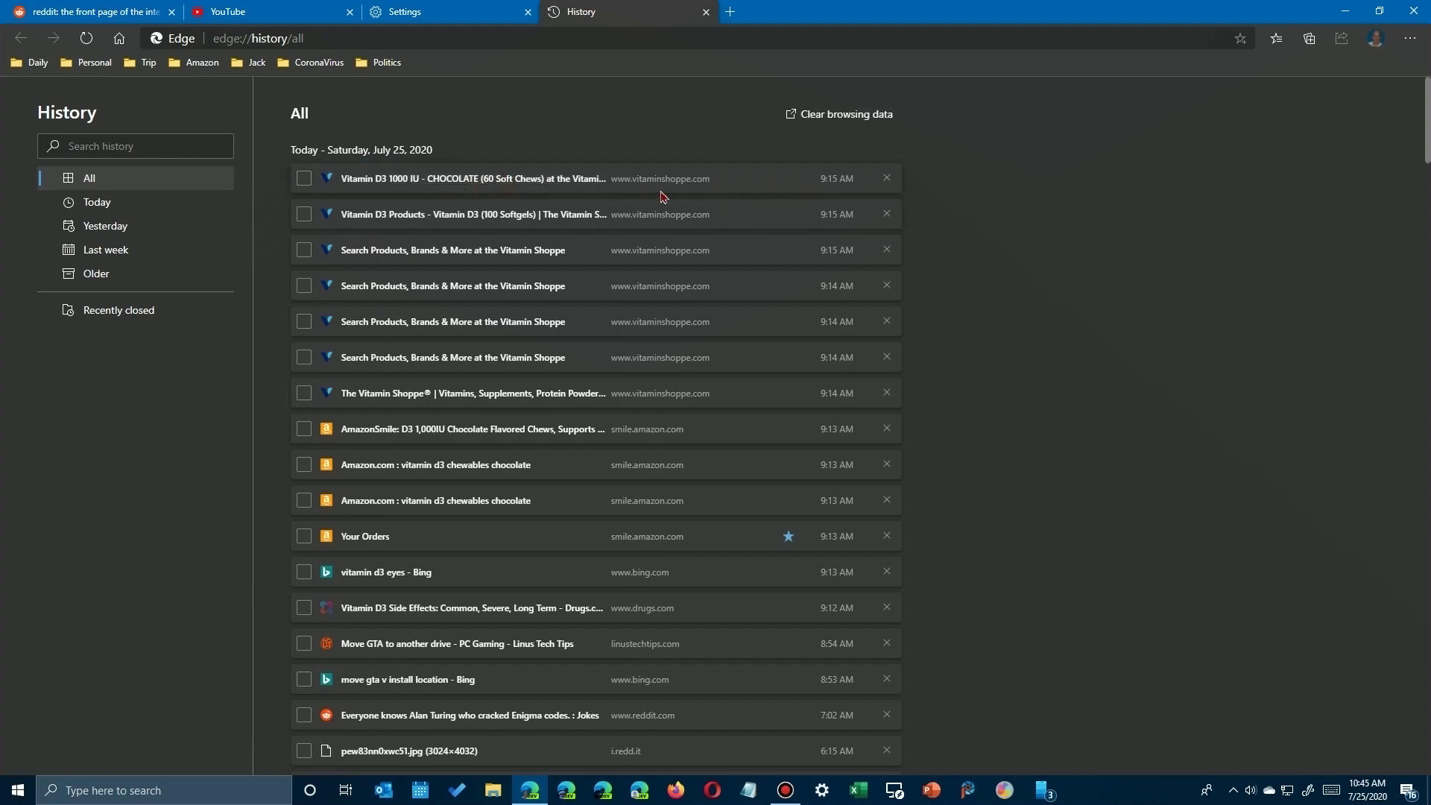
Select the range of history entries from "Vitamin D3 1000 IU - CHOCOLATE" through "move gta v install location - Bing".
{"action": "left_click", "coordinate": [762, 188]}
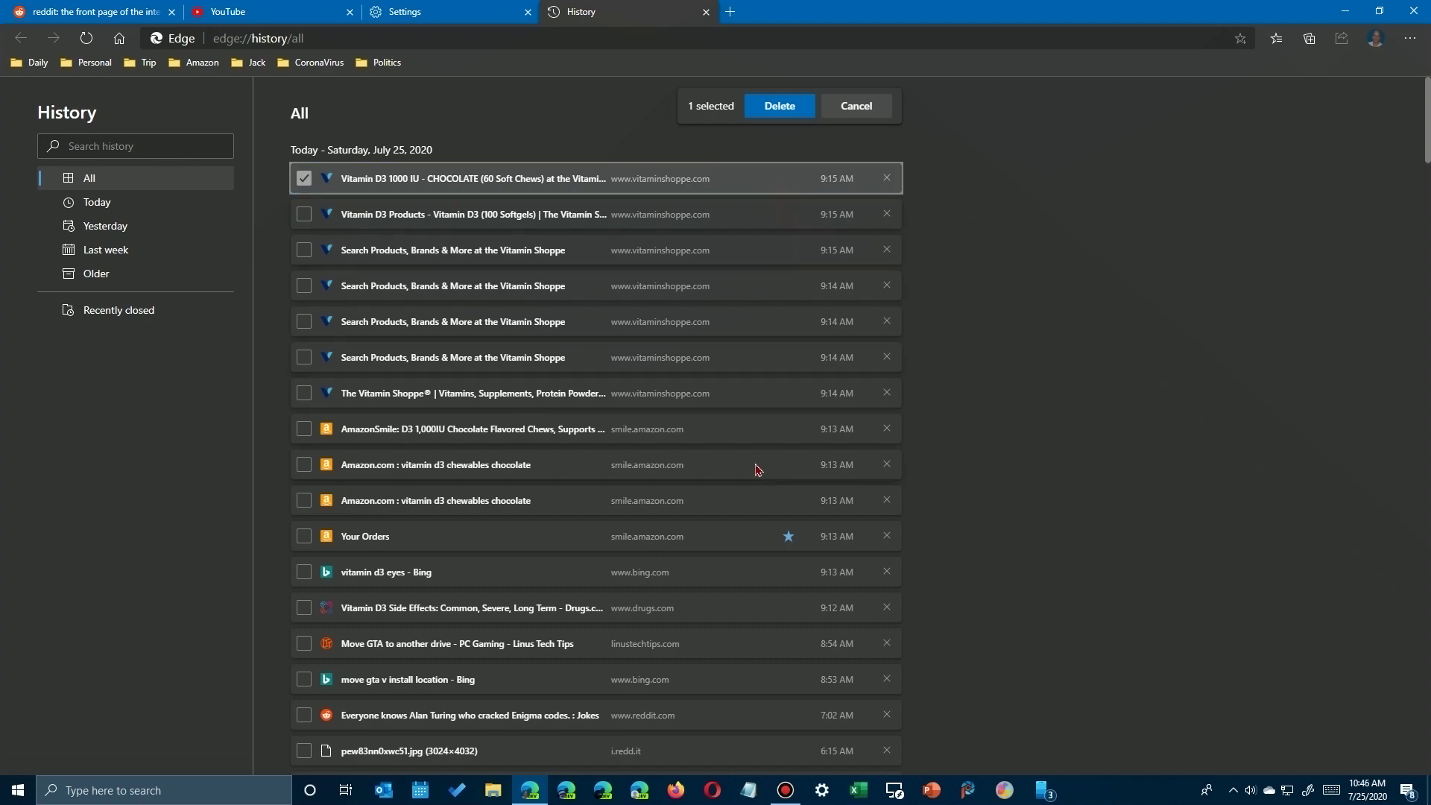
{"action": "left_click", "coordinate": [758, 682], "text": "shift"}
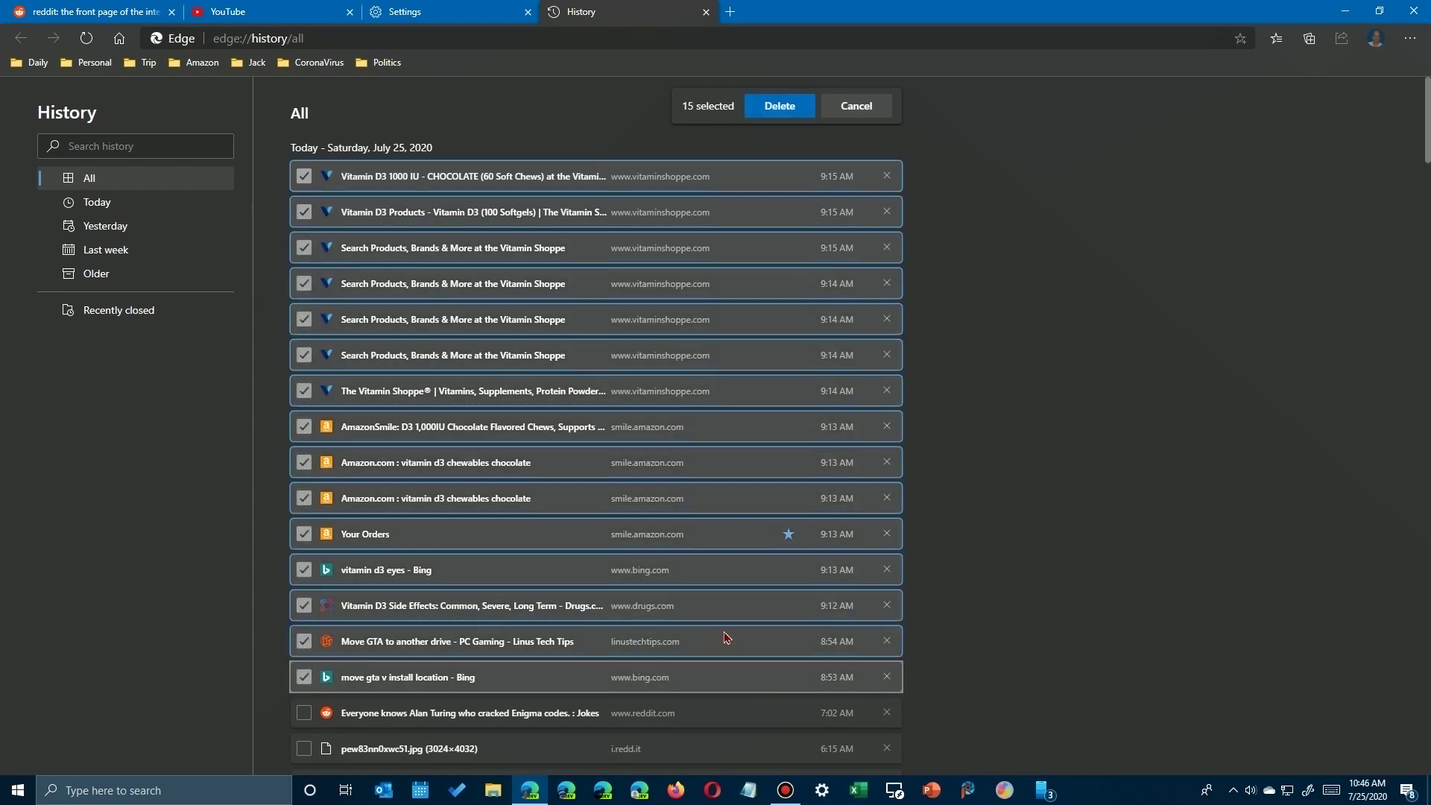
{"action": "scroll", "coordinate": [609, 423], "scroll_direction": "down", "scroll_amount": 7}
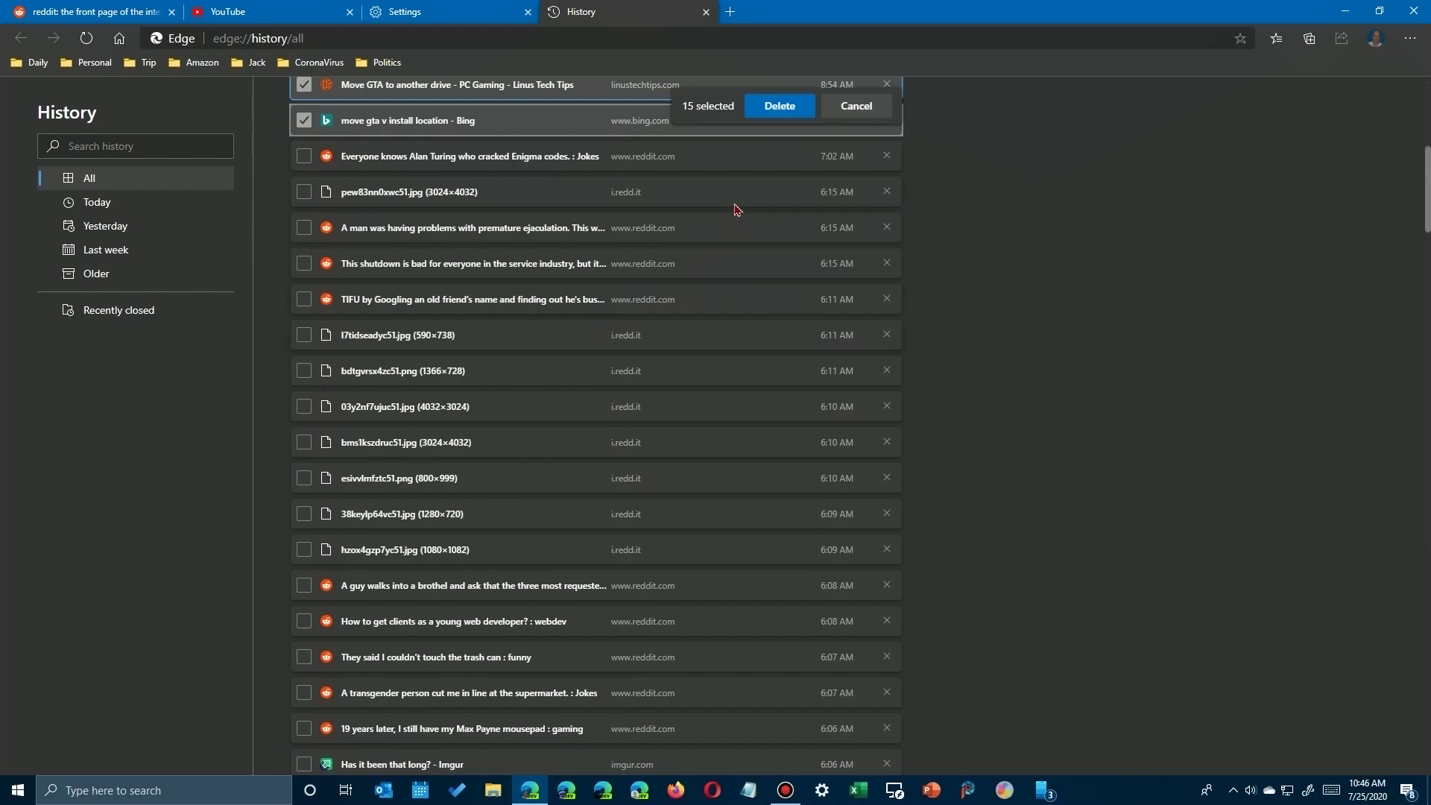
{"action": "scroll", "coordinate": [736, 239], "scroll_direction": "up", "scroll_amount": 2}
{"action": "scroll", "coordinate": [737, 242], "scroll_direction": "up", "scroll_amount": 5}
{"action": "scroll", "coordinate": [740, 240], "scroll_direction": "down", "scroll_amount": 14}
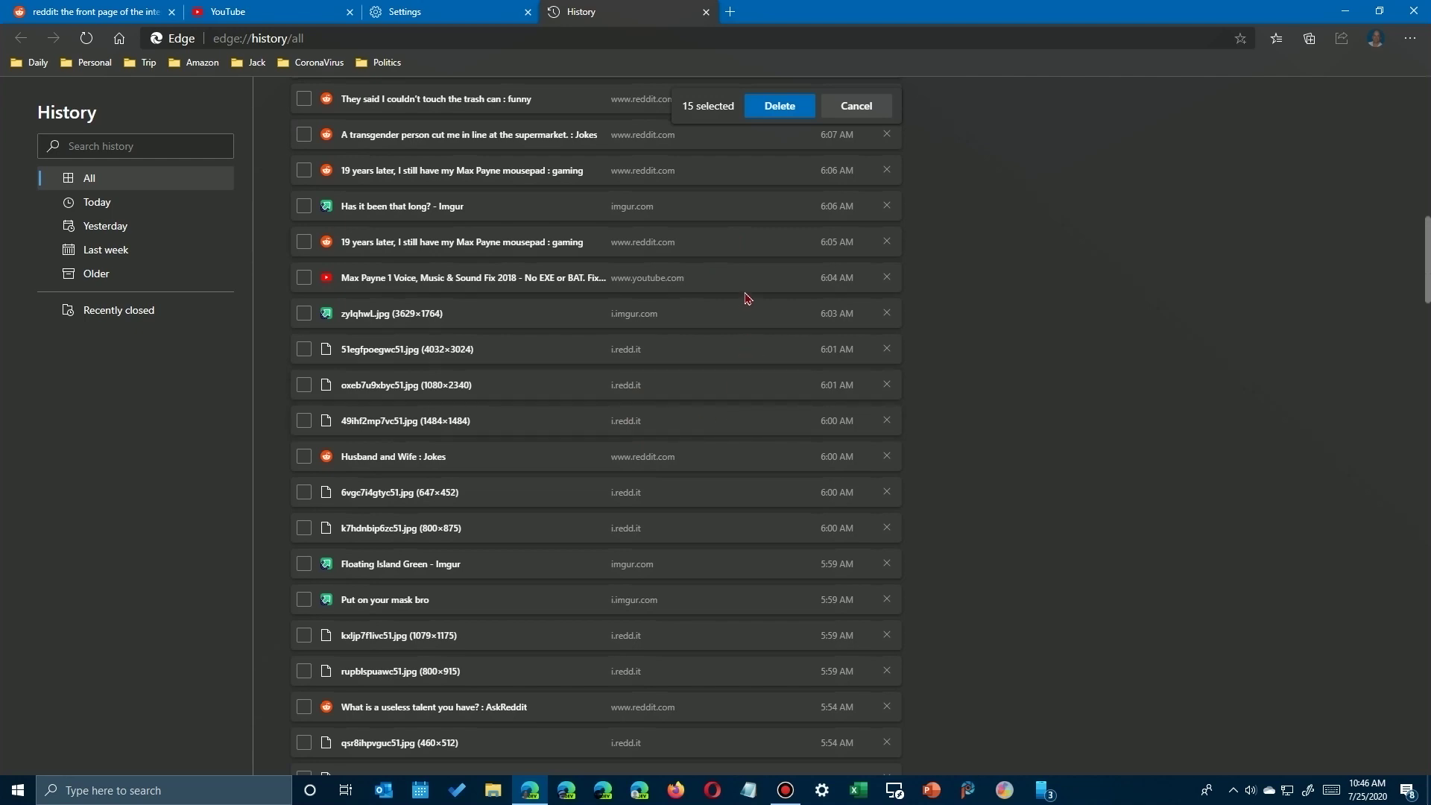
Add the individual history entries 8nt4xqs0kzc51.jpg, "Floating Island Green - Imgur" and rupblspuawc51.jpg to the selection.
{"action": "scroll", "coordinate": [747, 284], "scroll_direction": "down", "scroll_amount": 4}
{"action": "left_click", "coordinate": [564, 499]}
{"action": "left_click", "coordinate": [566, 291]}
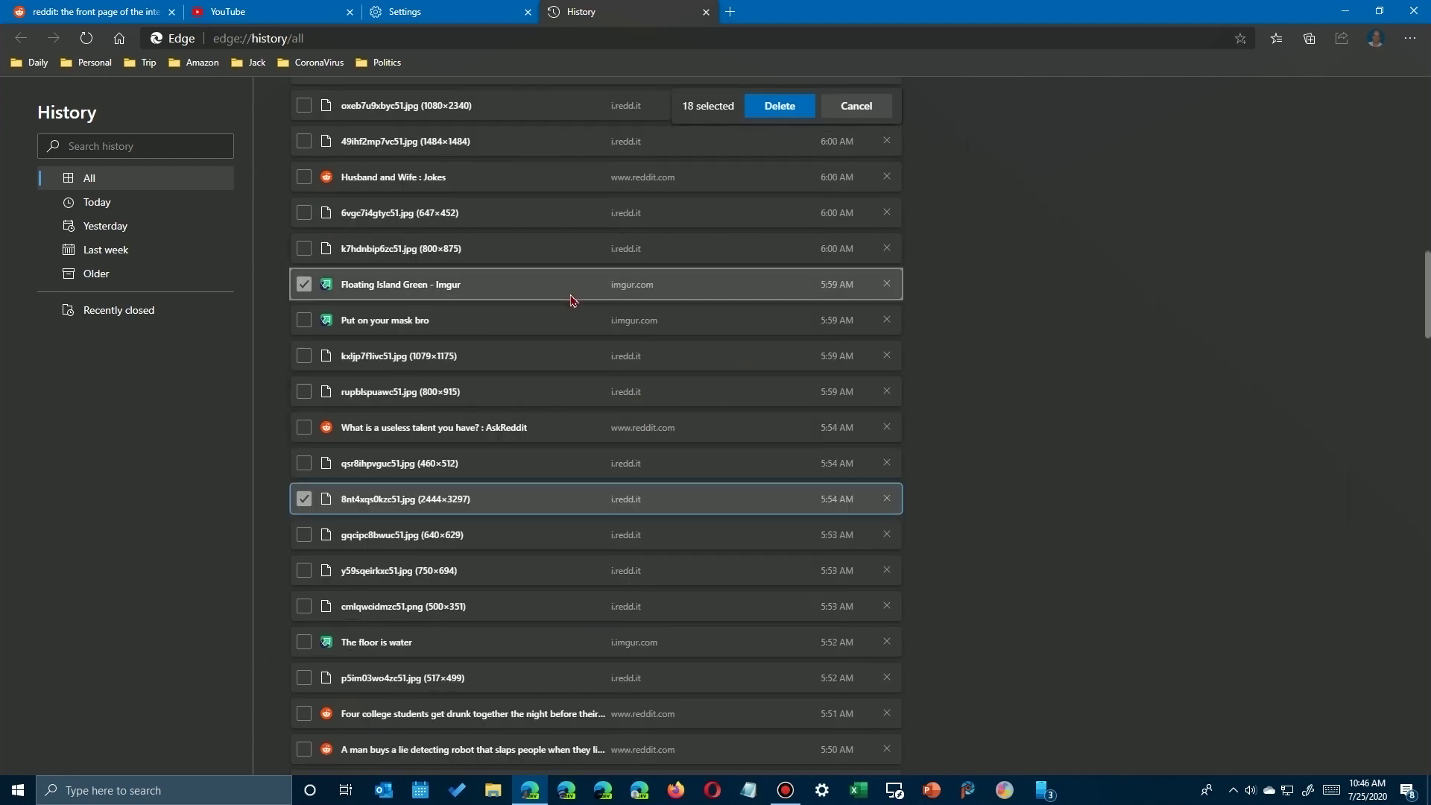
{"action": "left_click", "coordinate": [797, 391]}
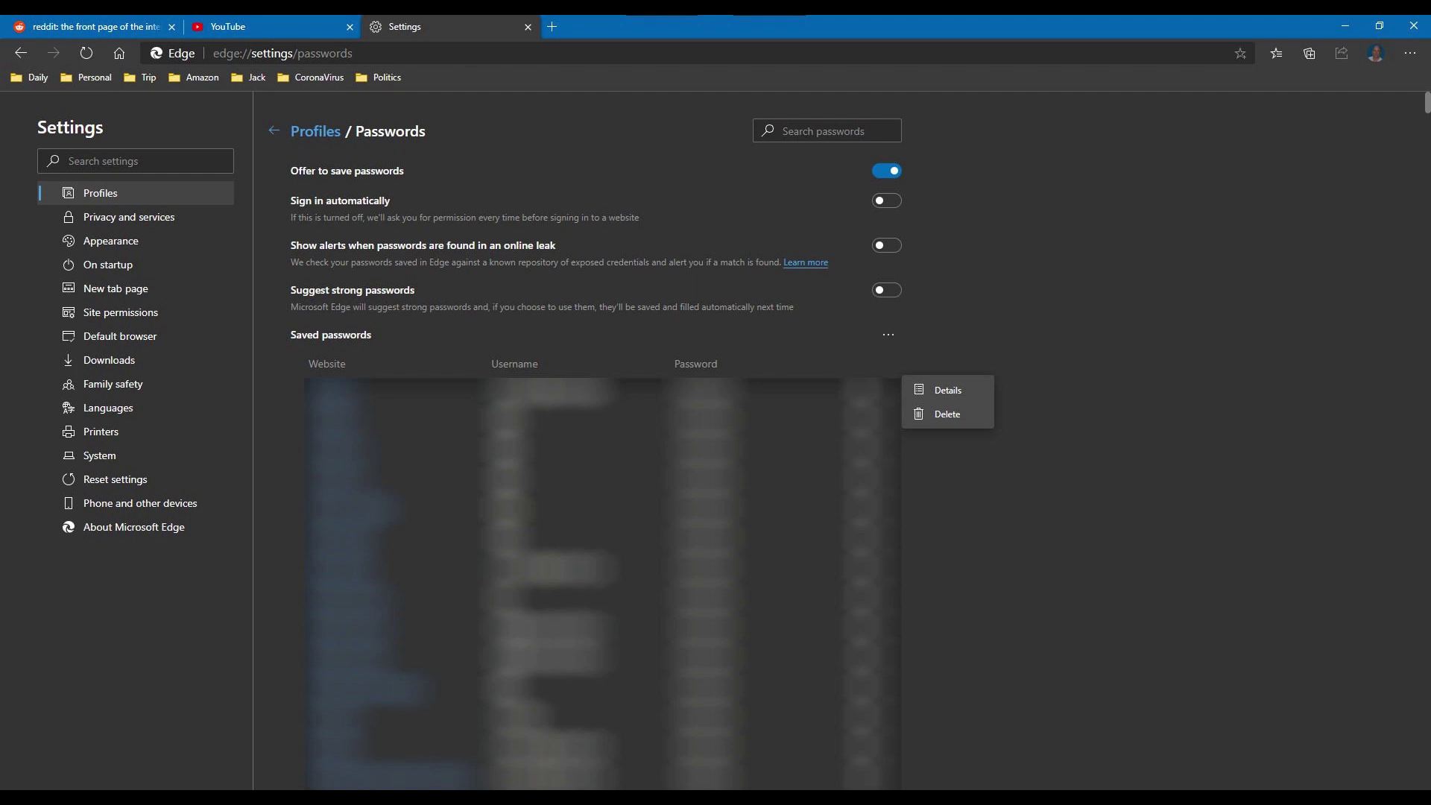
Export the saved passwords from the profile's password settings.
{"action": "left_click", "coordinate": [888, 335]}
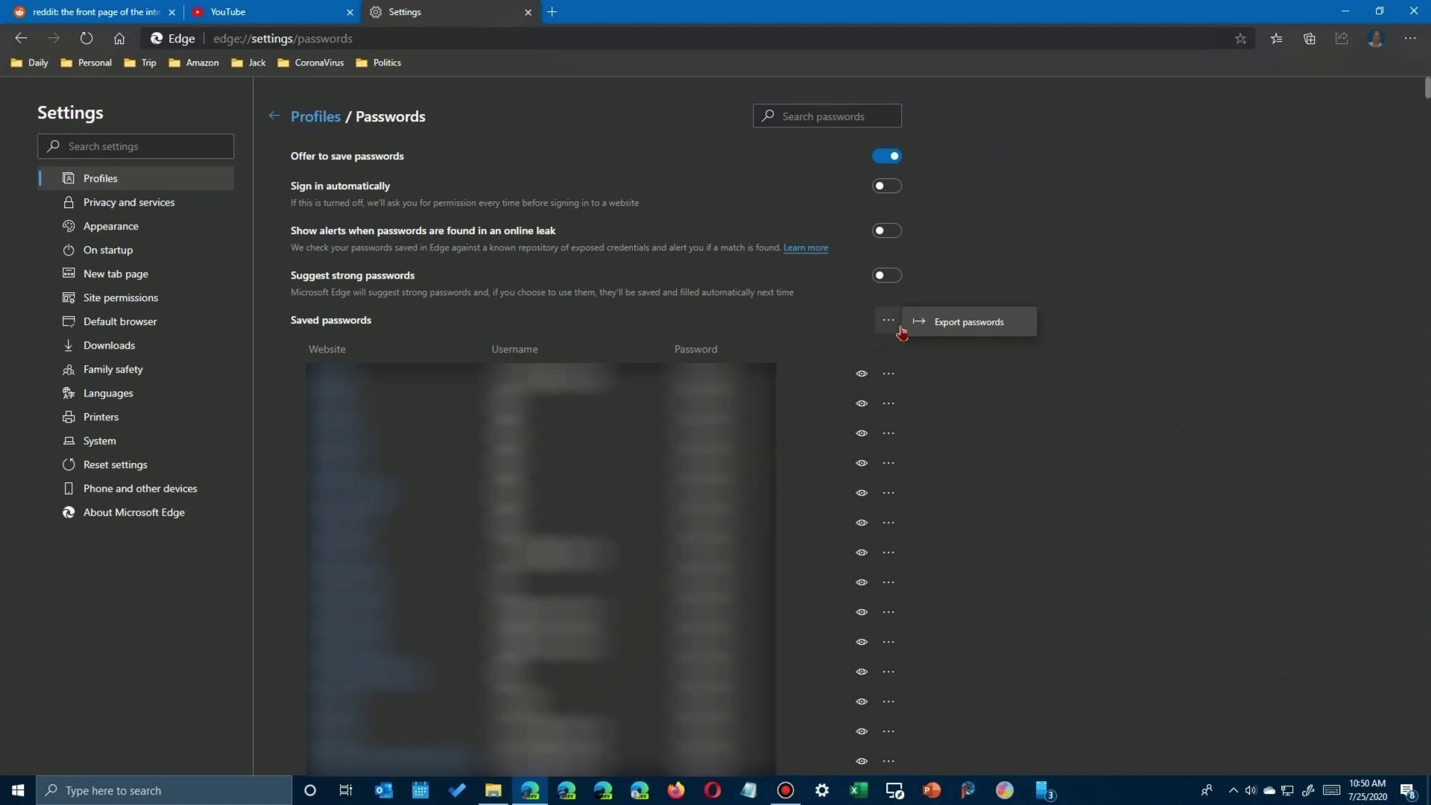
{"action": "left_click", "coordinate": [904, 329]}
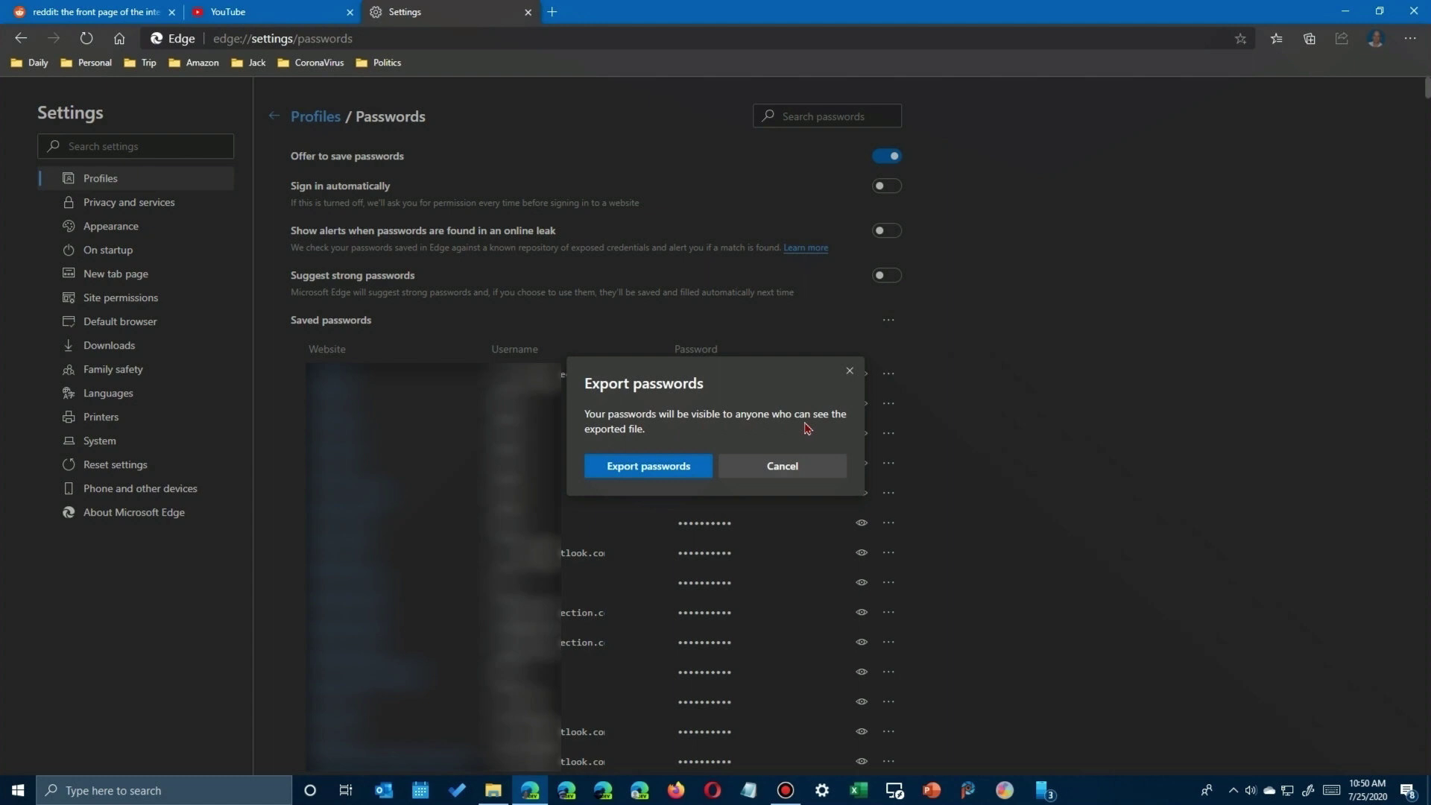
{"action": "left_click", "coordinate": [649, 466]}
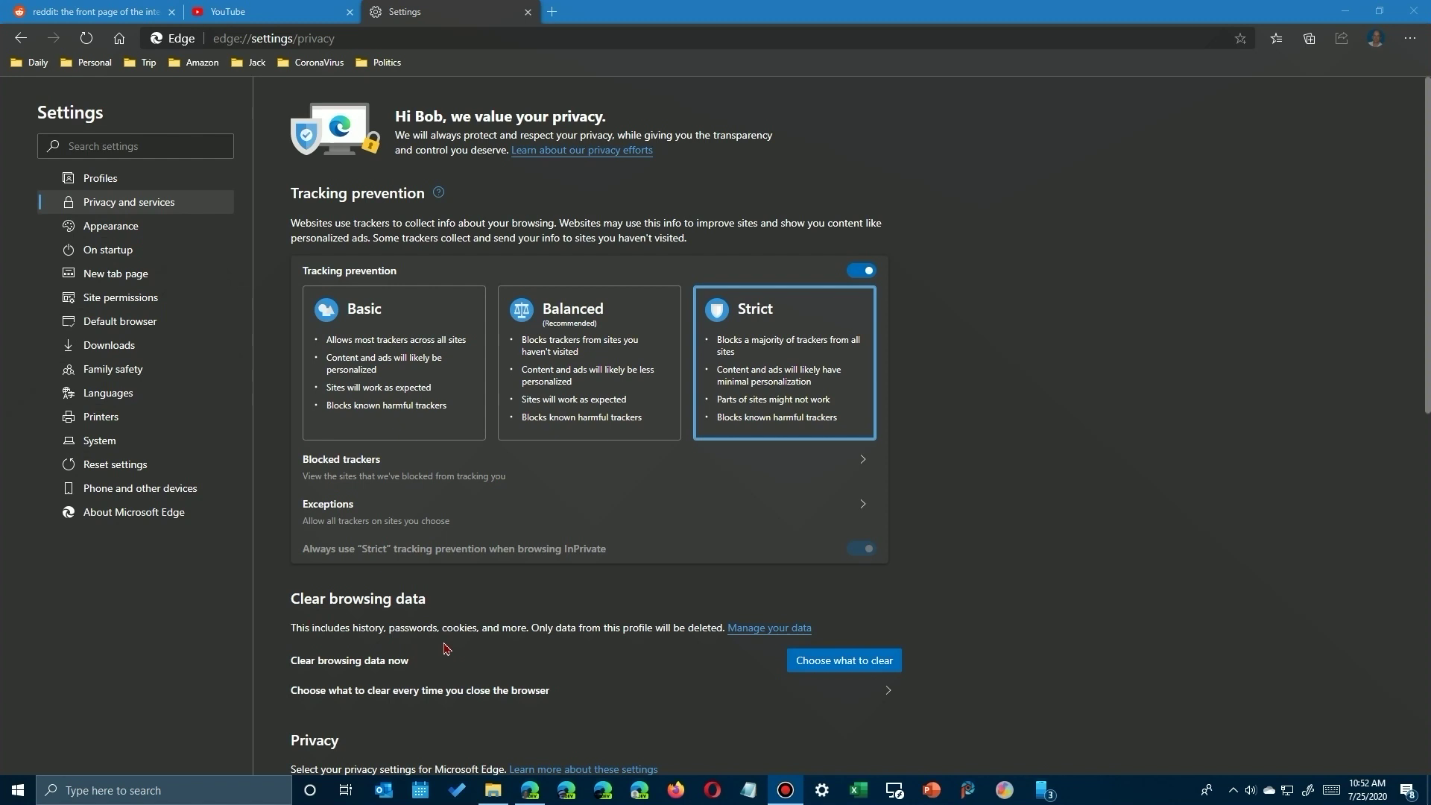
Open the choices for which browsing data to clear now.
{"action": "left_click", "coordinate": [852, 666]}
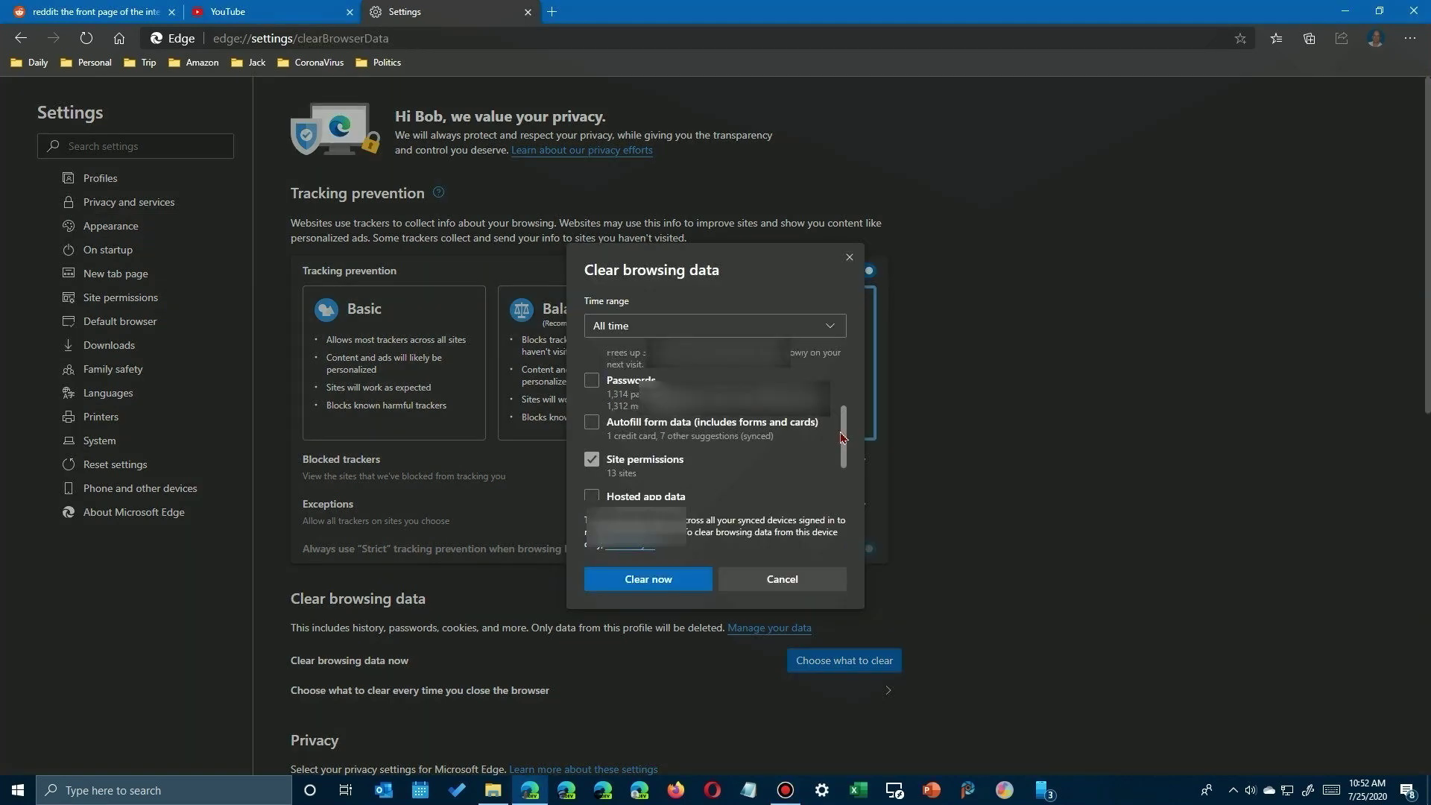